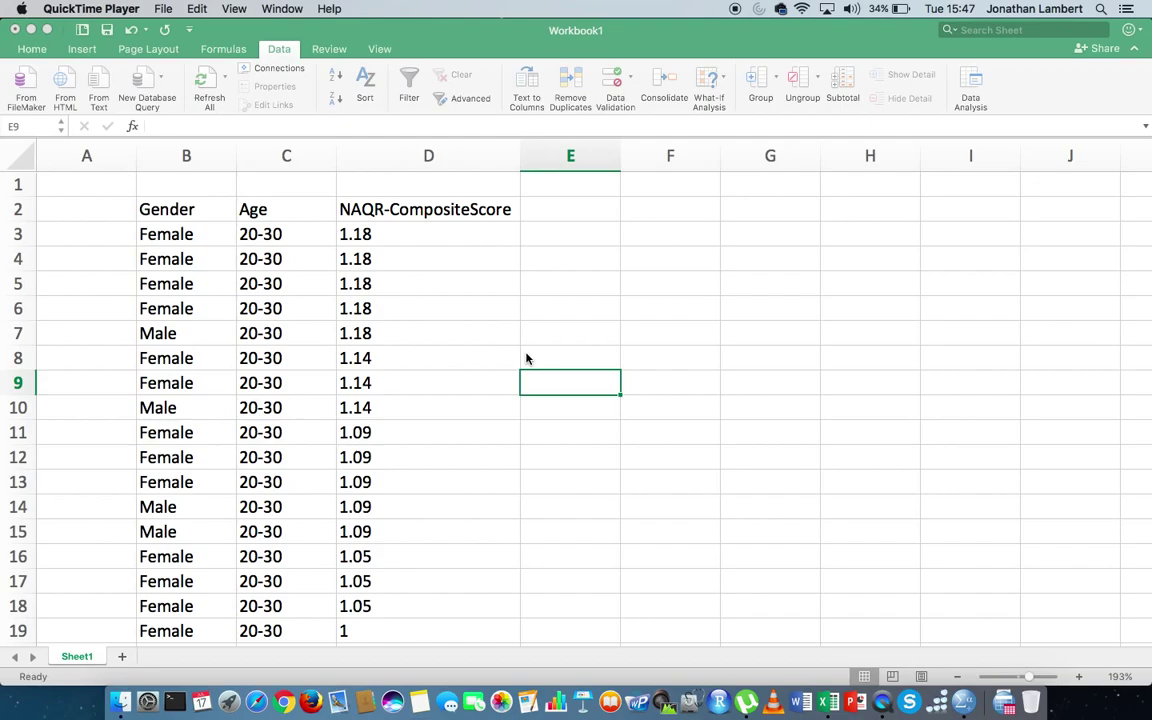
Step: Examine the Gender, Age and NAQR-CompositeScore columns and the gender categories listed in column B
left_click(185, 162)
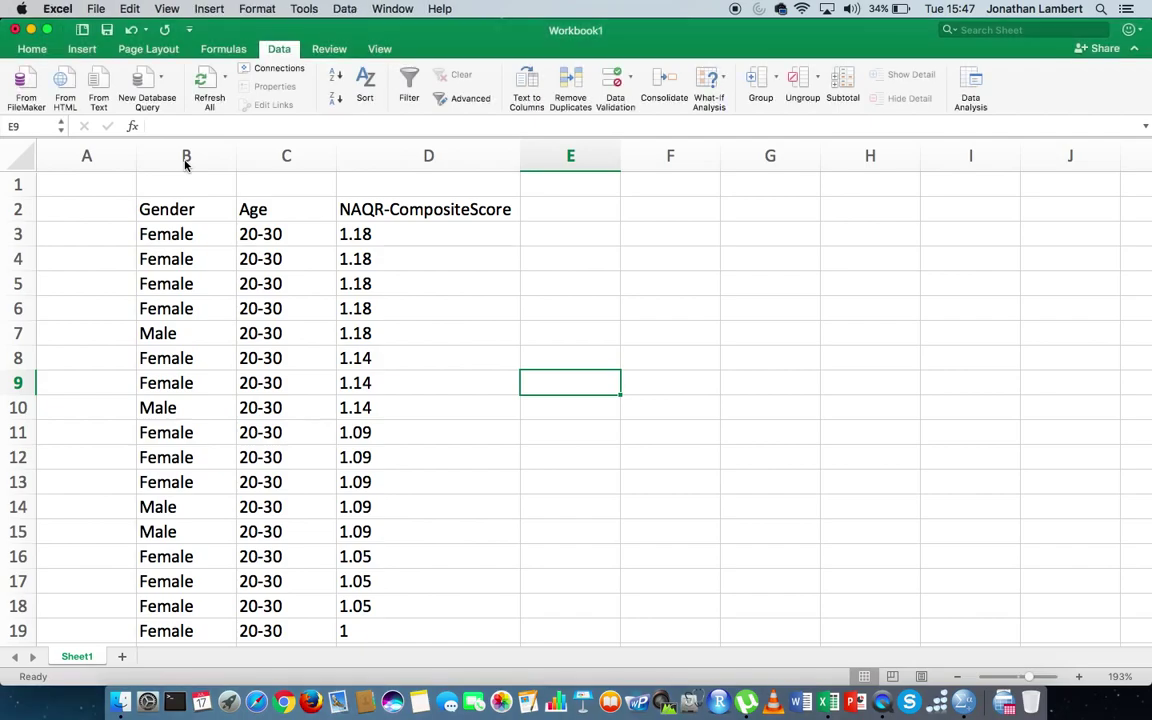
left_click(185, 158)
left_click(273, 158)
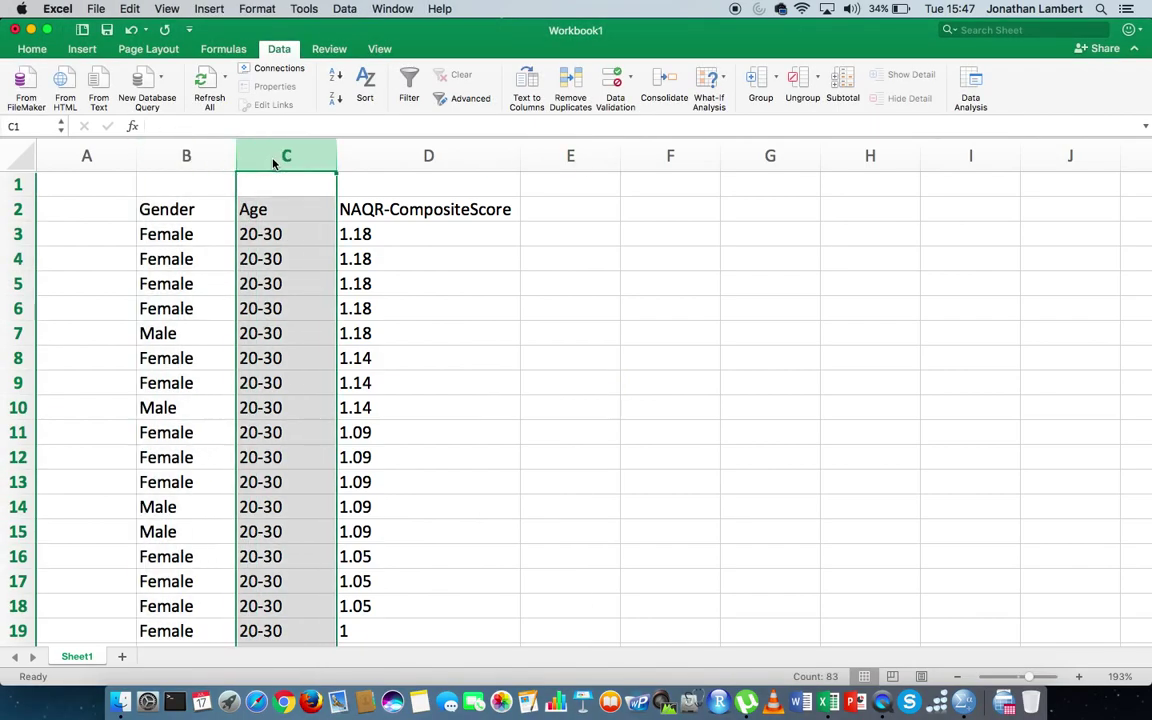
left_click(403, 157)
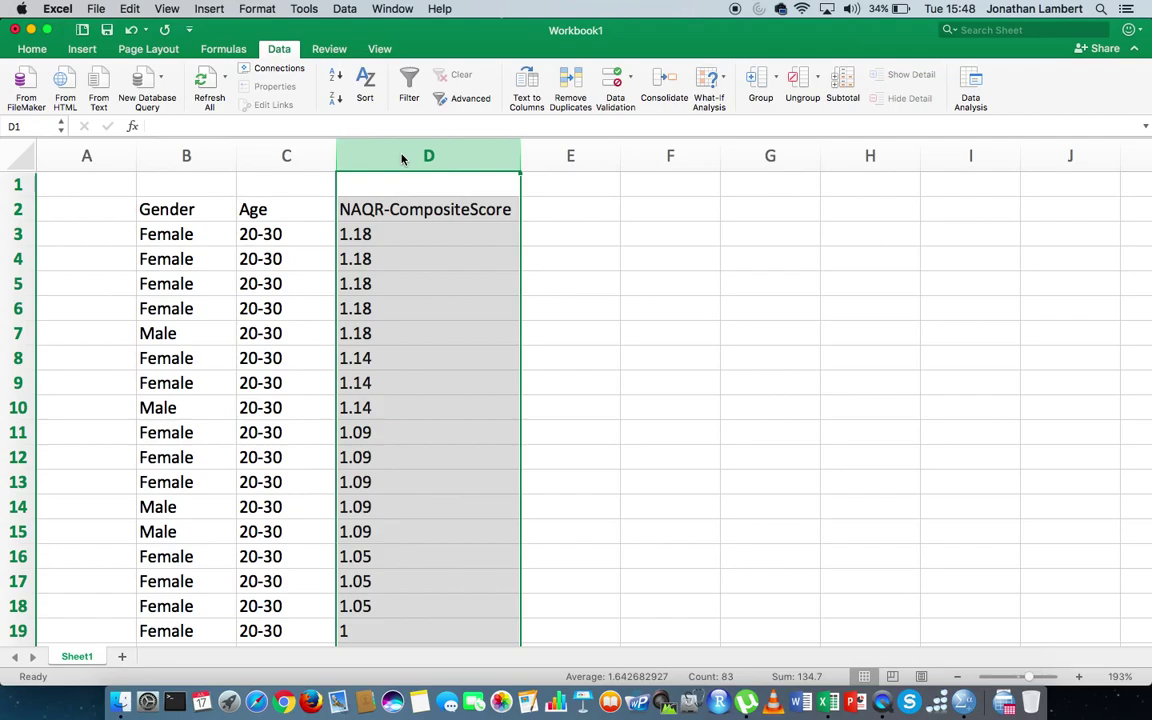
left_click(166, 214)
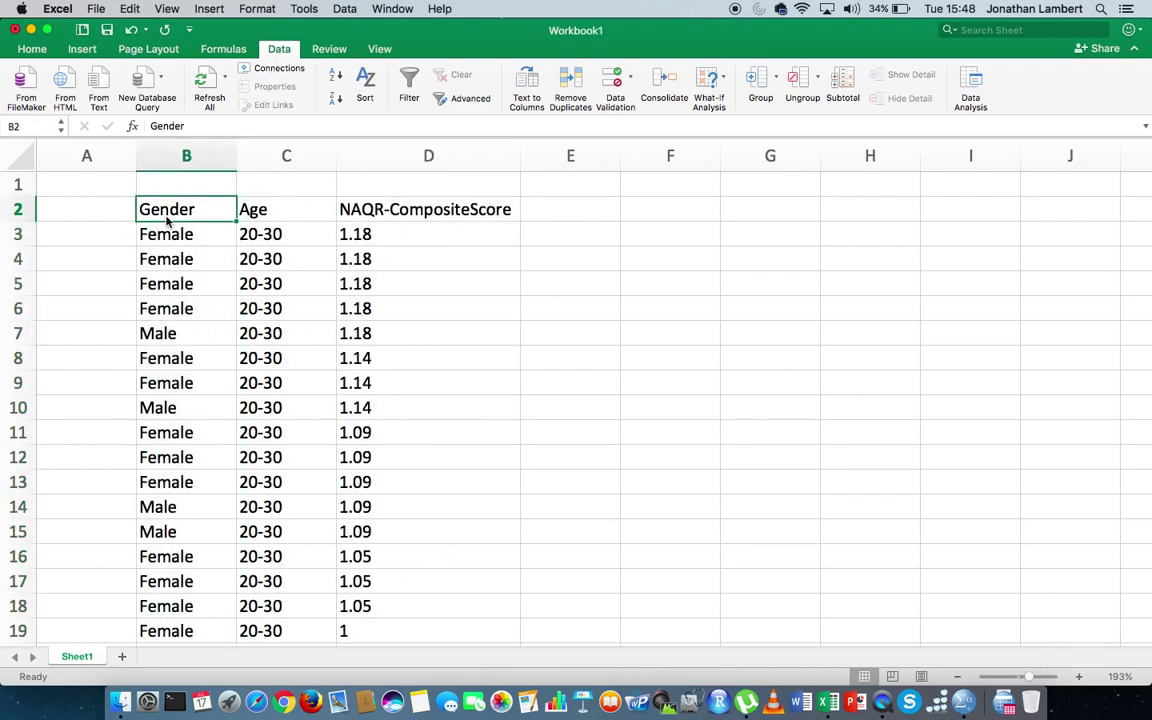
left_click(172, 231)
left_click(172, 316)
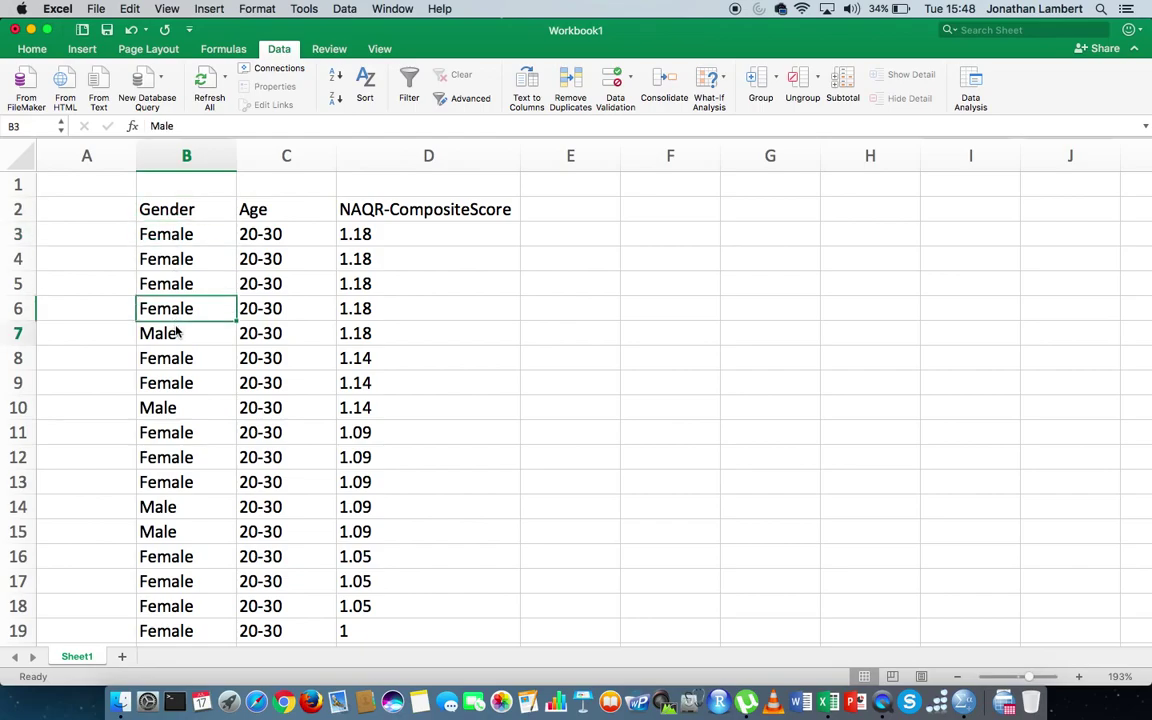
left_click(176, 333)
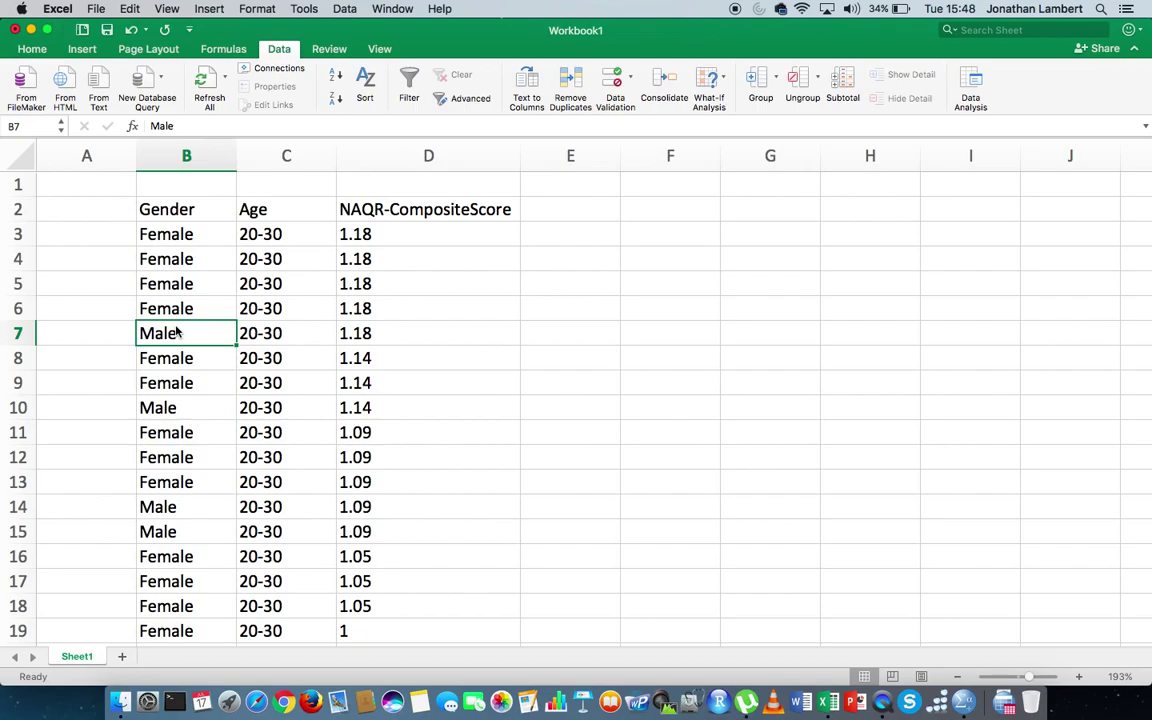
Step: Look through the Age column for its age groups and the row where each one starts, and check the first composite score
left_click(266, 243)
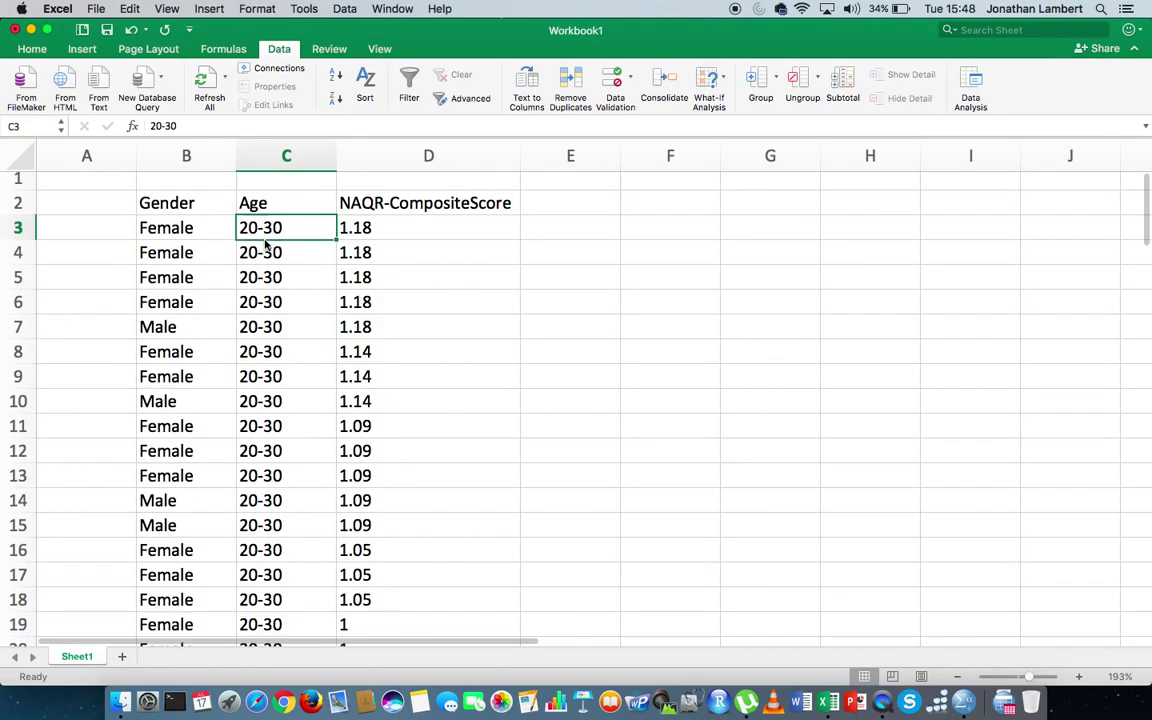
scroll(266, 243, "down", 1)
scroll(266, 243, "down", 20)
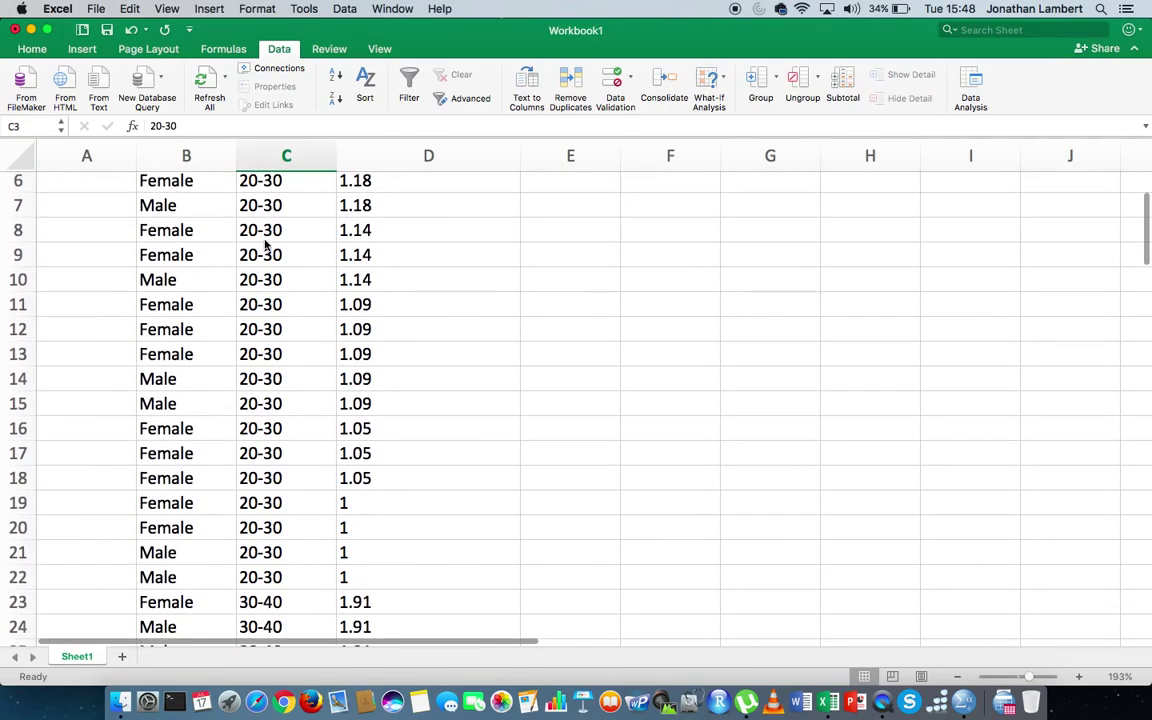
left_click(266, 243)
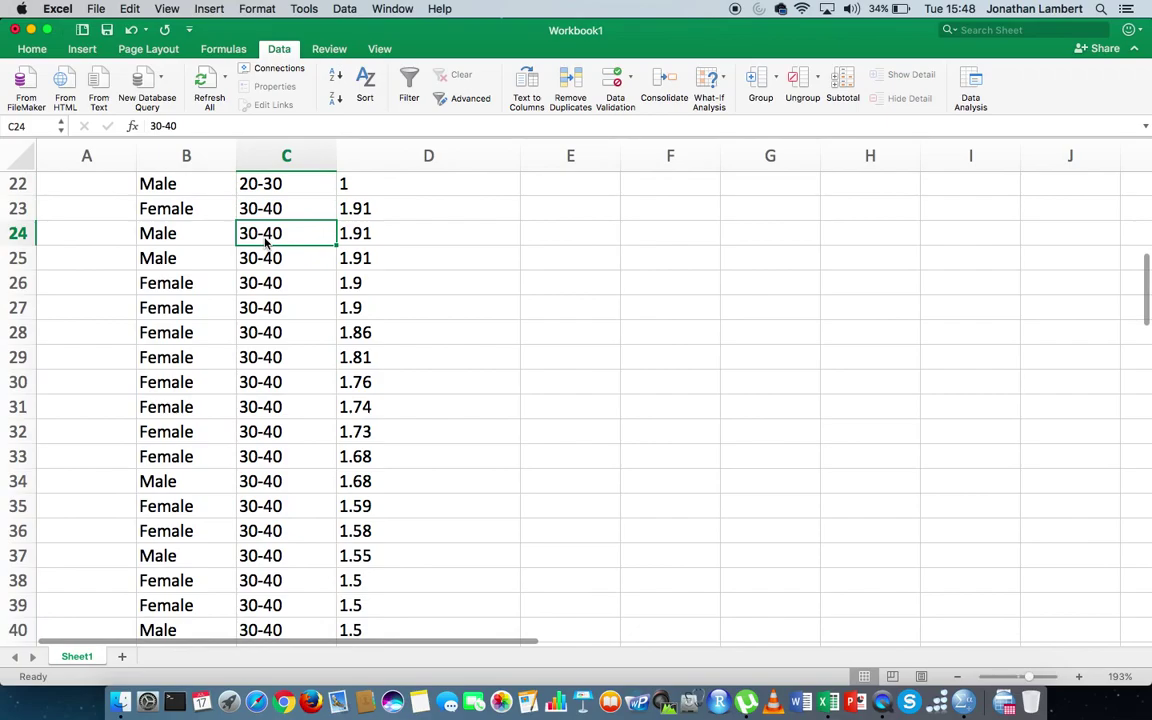
scroll(266, 243, "down", 20)
scroll(266, 243, "down", 20)
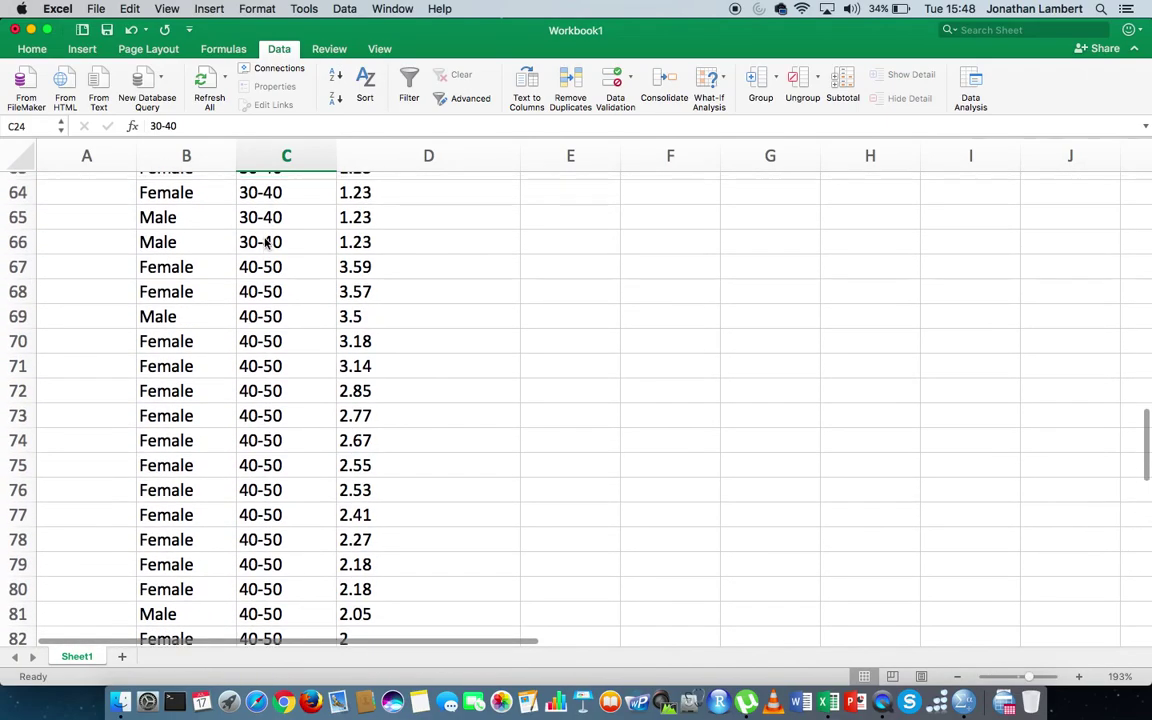
left_click(264, 250)
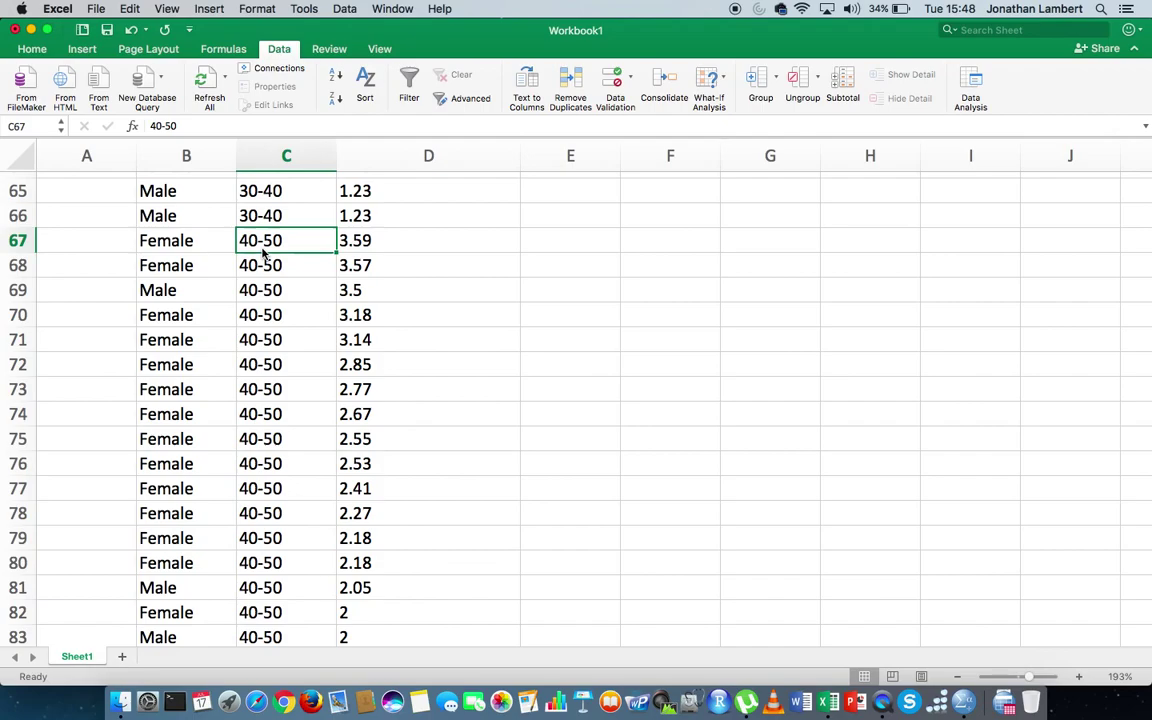
scroll(264, 254, "up", 20)
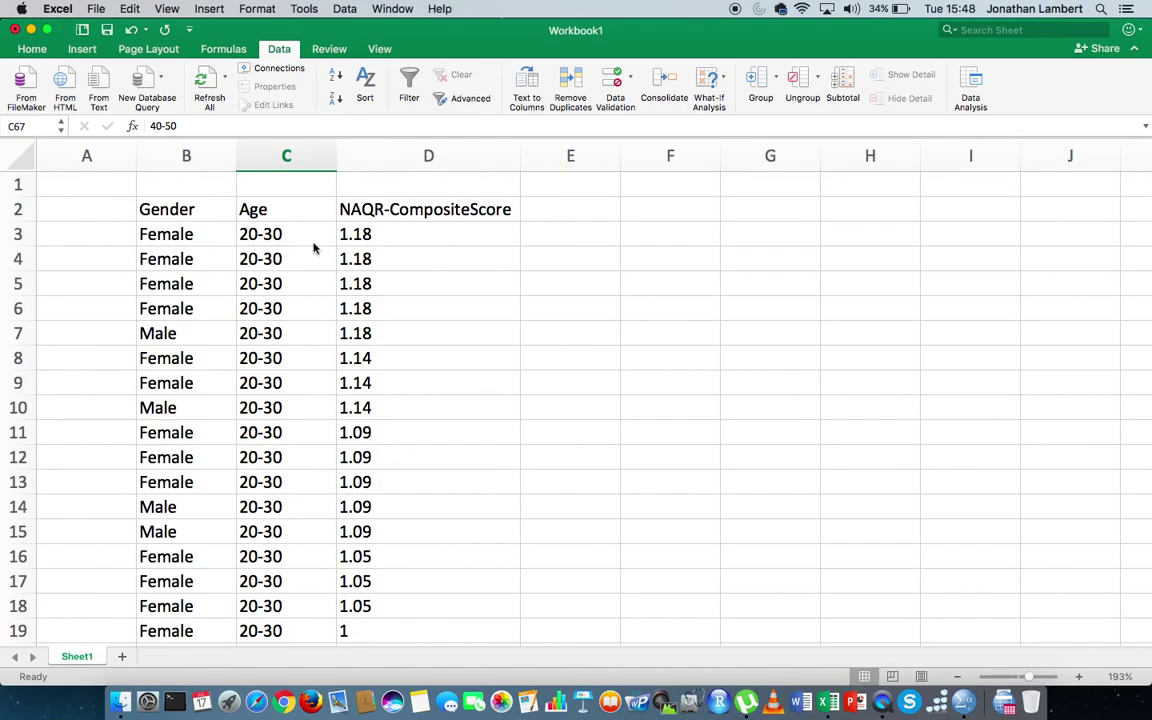
left_click(396, 240)
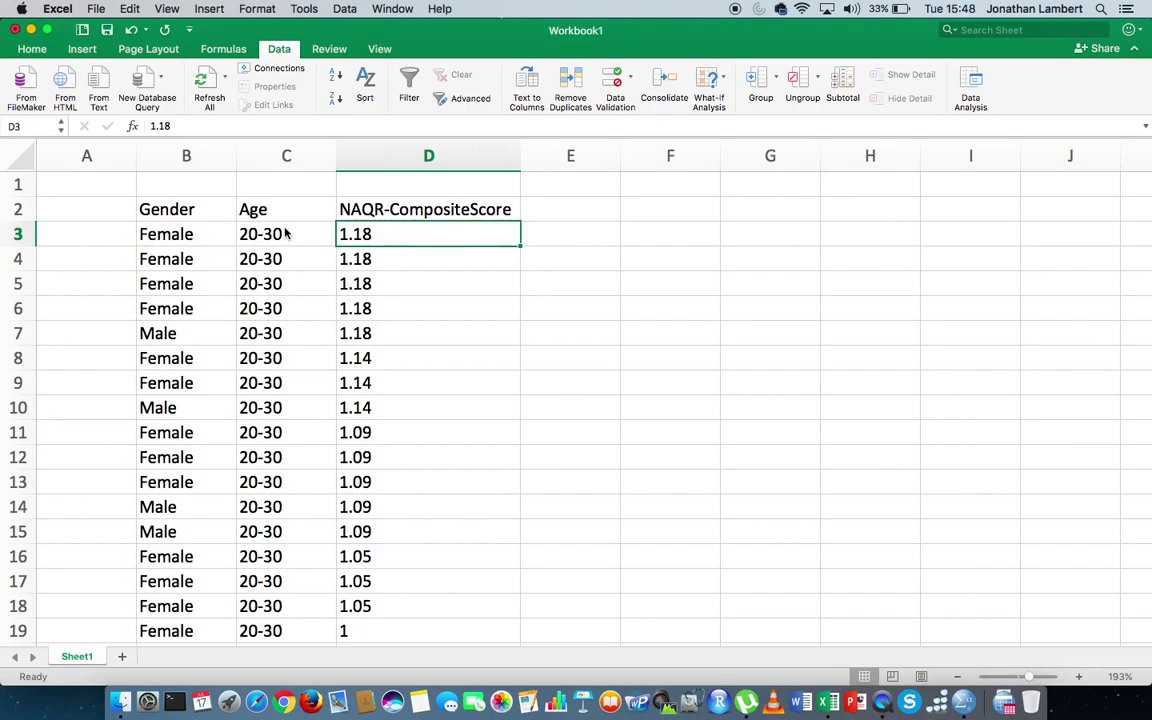
Step: Review the Gender, Age and NAQR-CompositeScore columns one by one as the dataset's variables
left_click(181, 158)
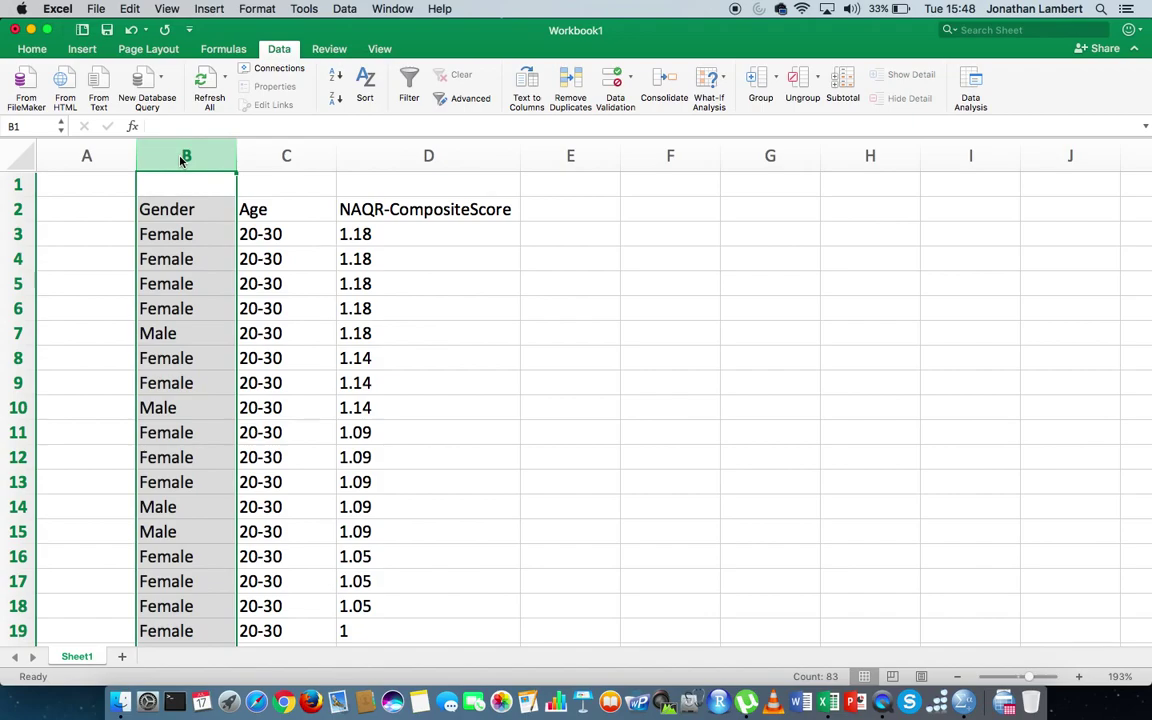
left_click(183, 212)
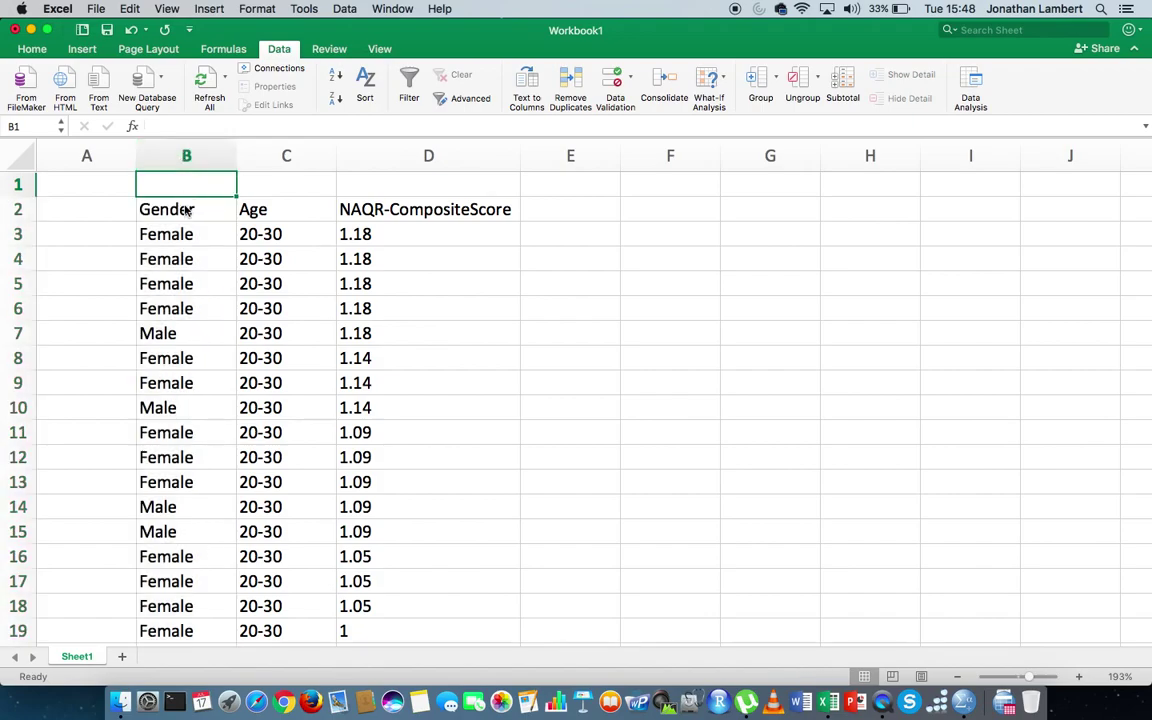
left_click(288, 152)
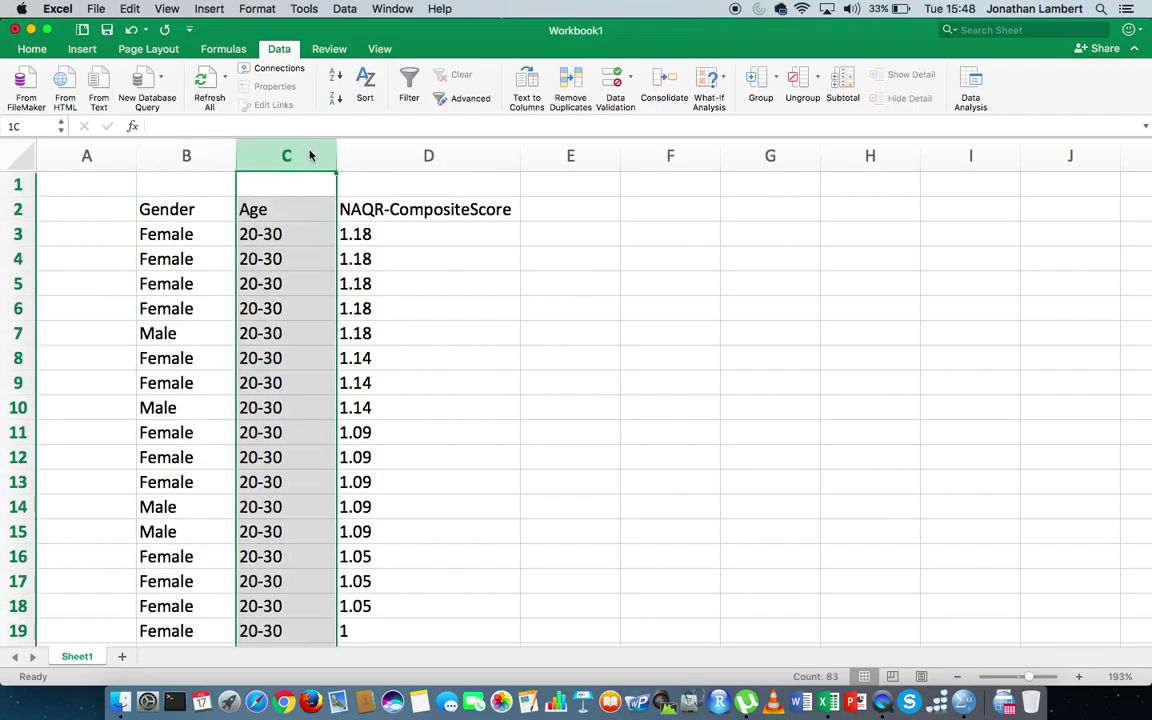
left_click(393, 158)
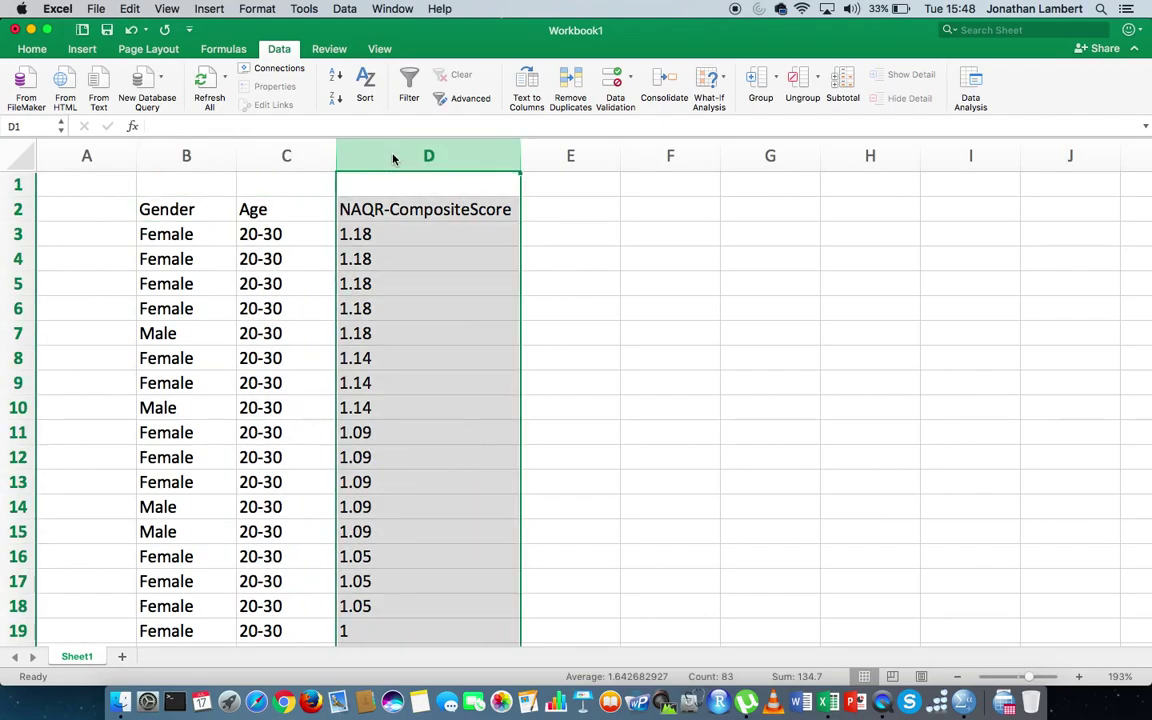
left_click(154, 163)
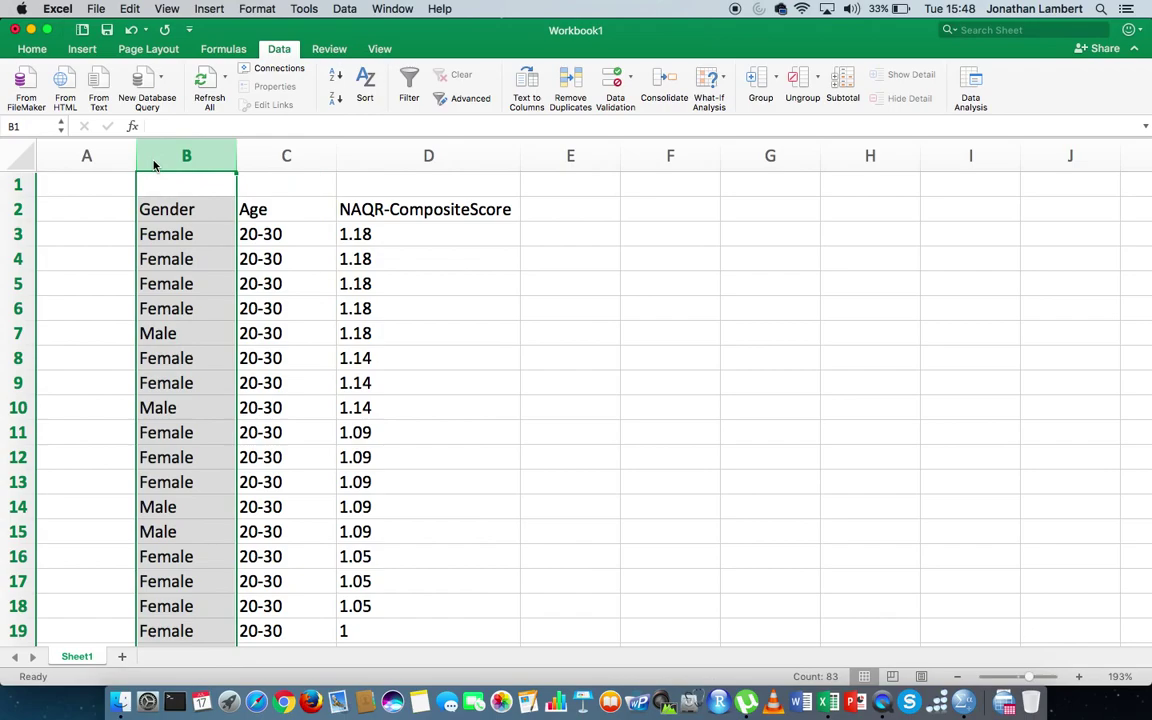
left_click(290, 157)
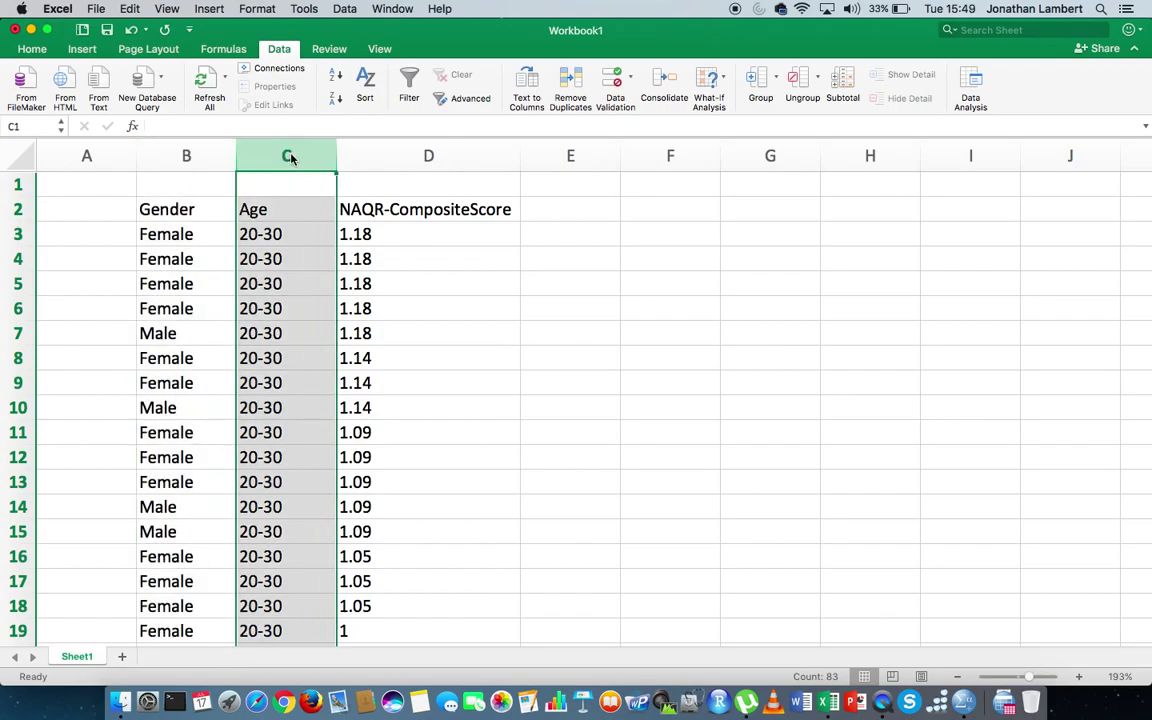
left_click(398, 160)
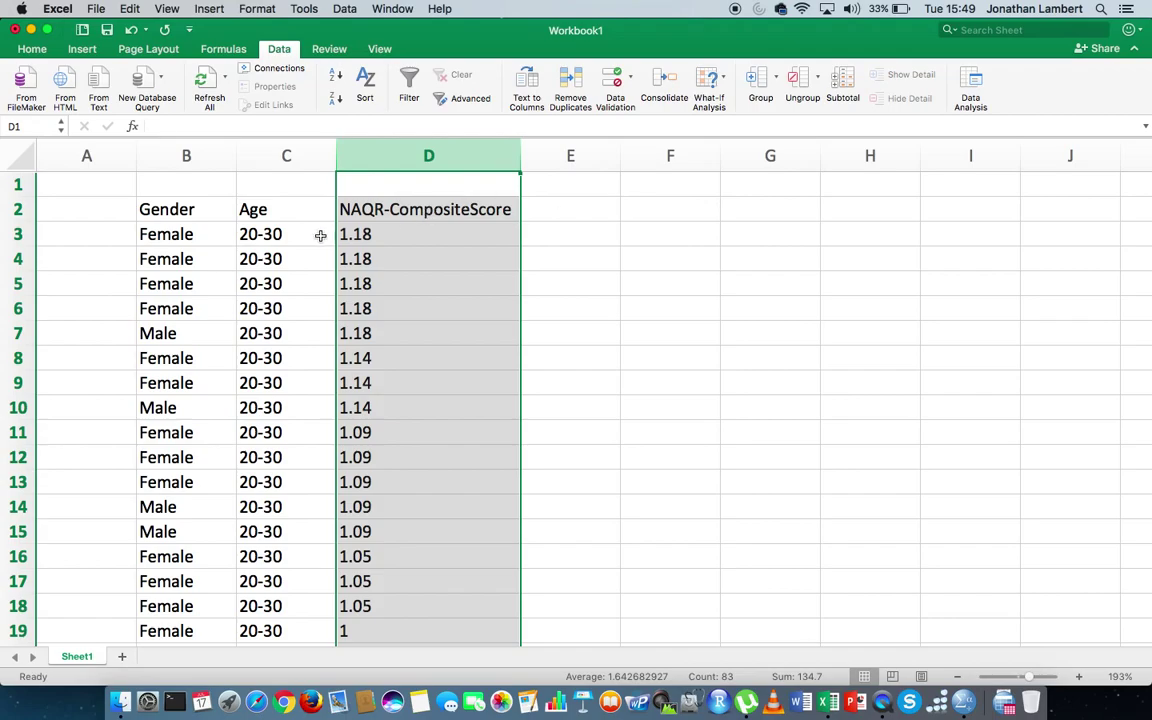
Step: Enter the age-group headings 20-30, 30-40 and 40-50 in cells F2, G2 and H2
left_click(645, 212)
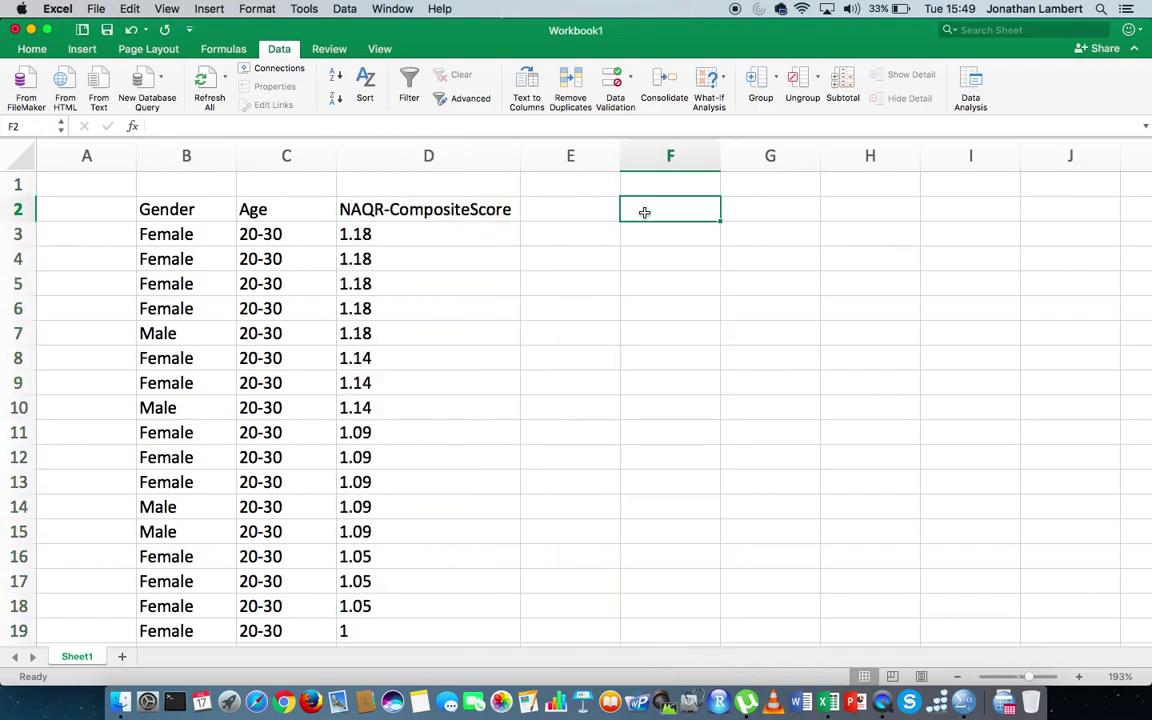
type("20-30")
key("Tab")
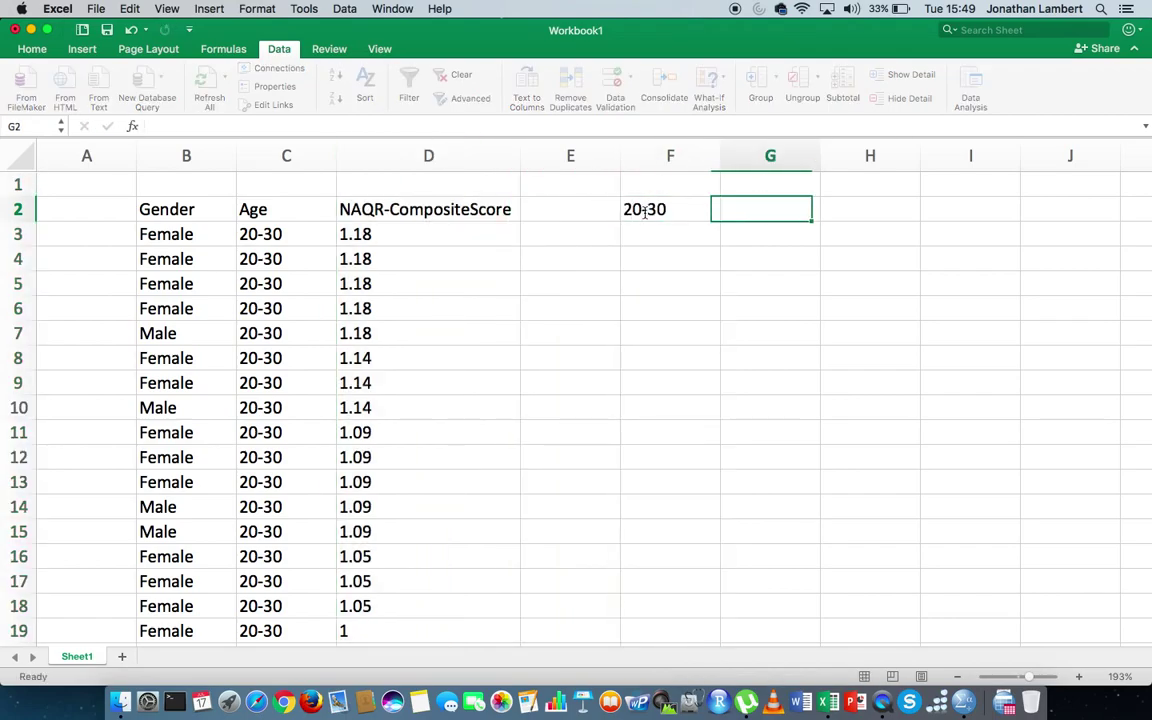
type("30-40")
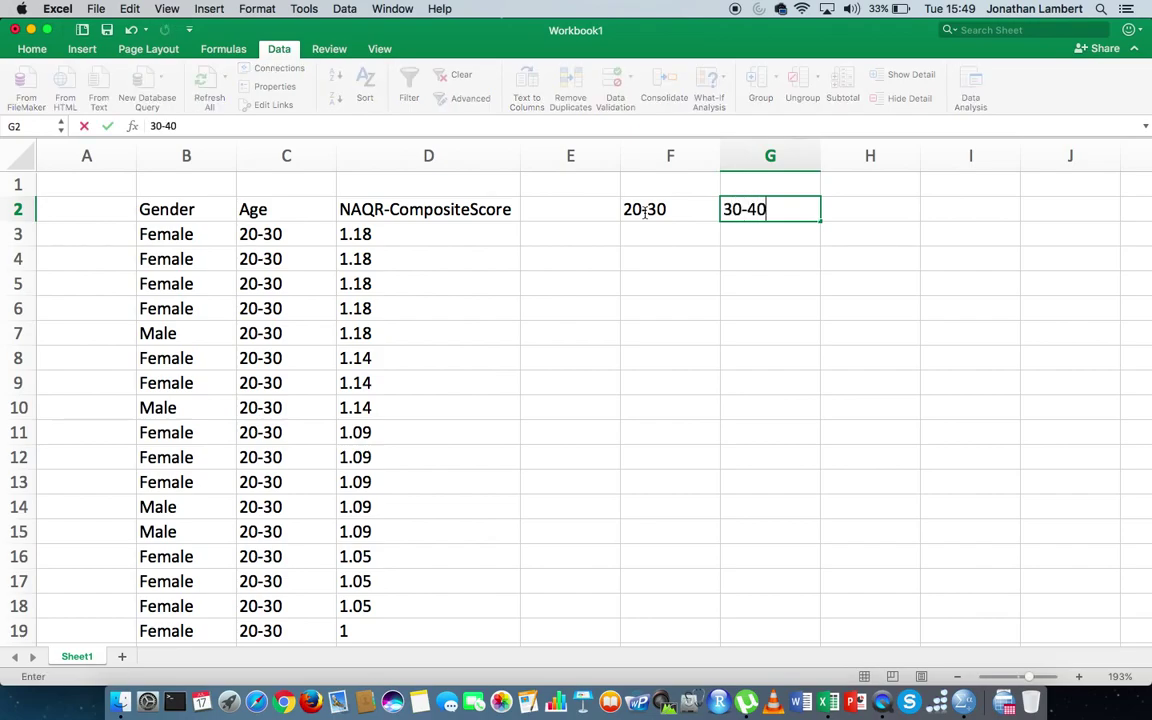
key("Tab")
type("40-50")
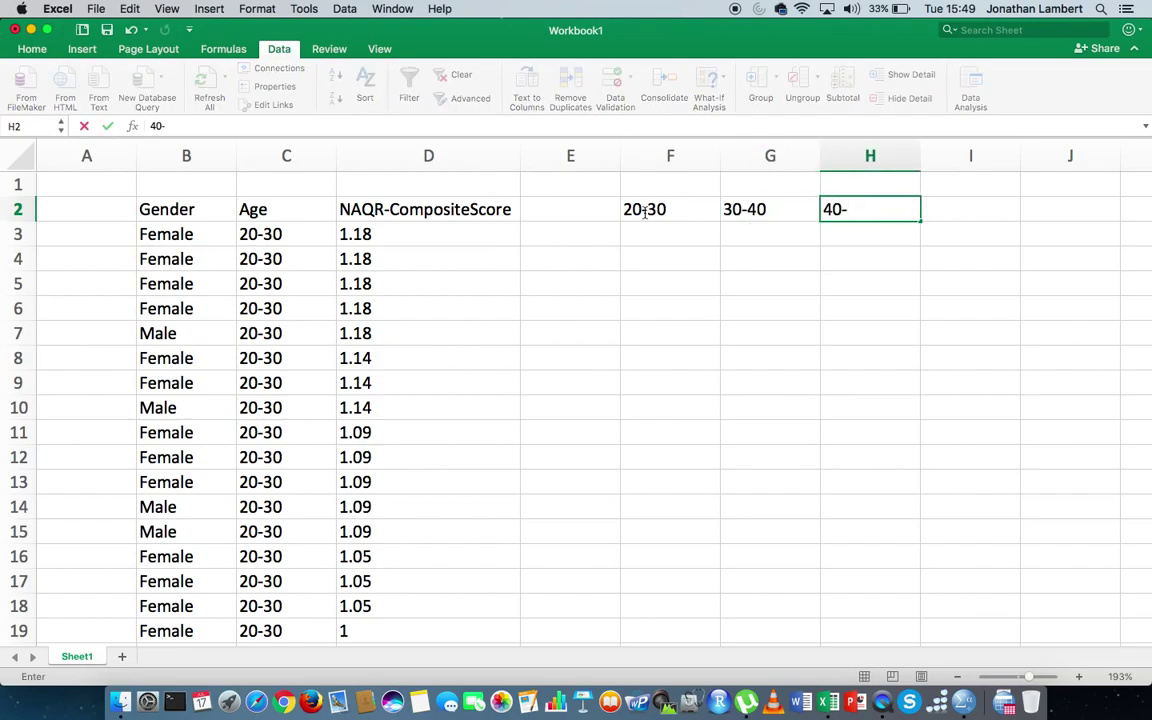
key("Return")
key("Left")
key("Left")
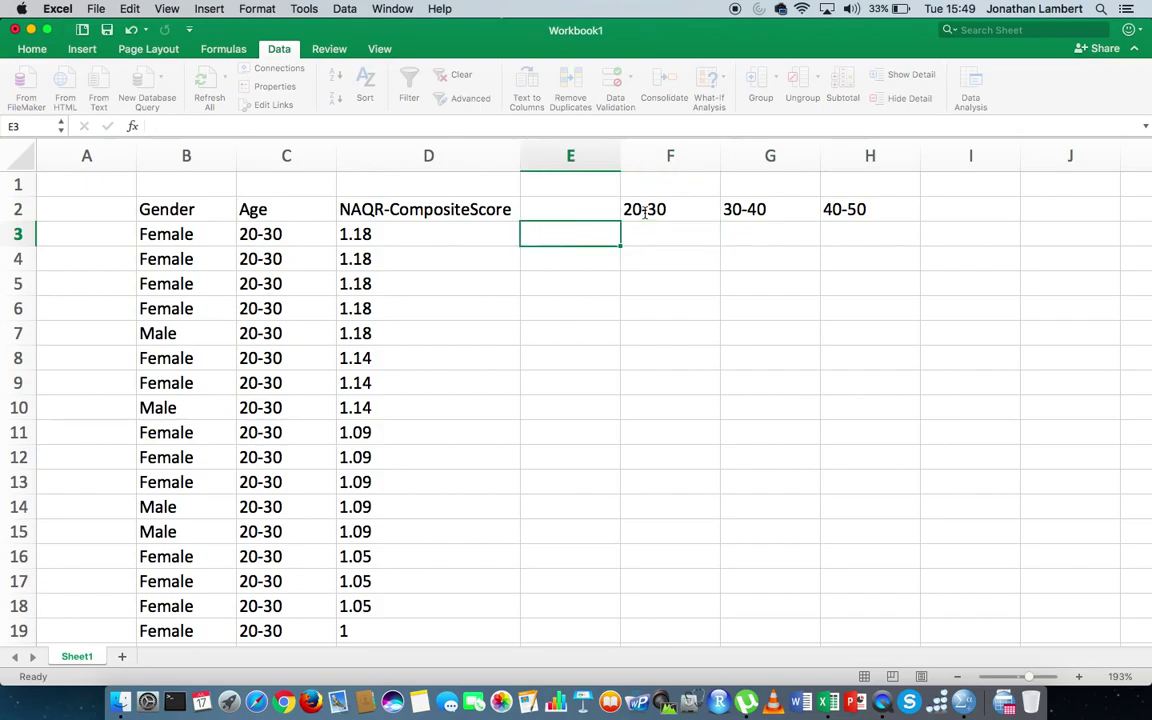
key("Right")
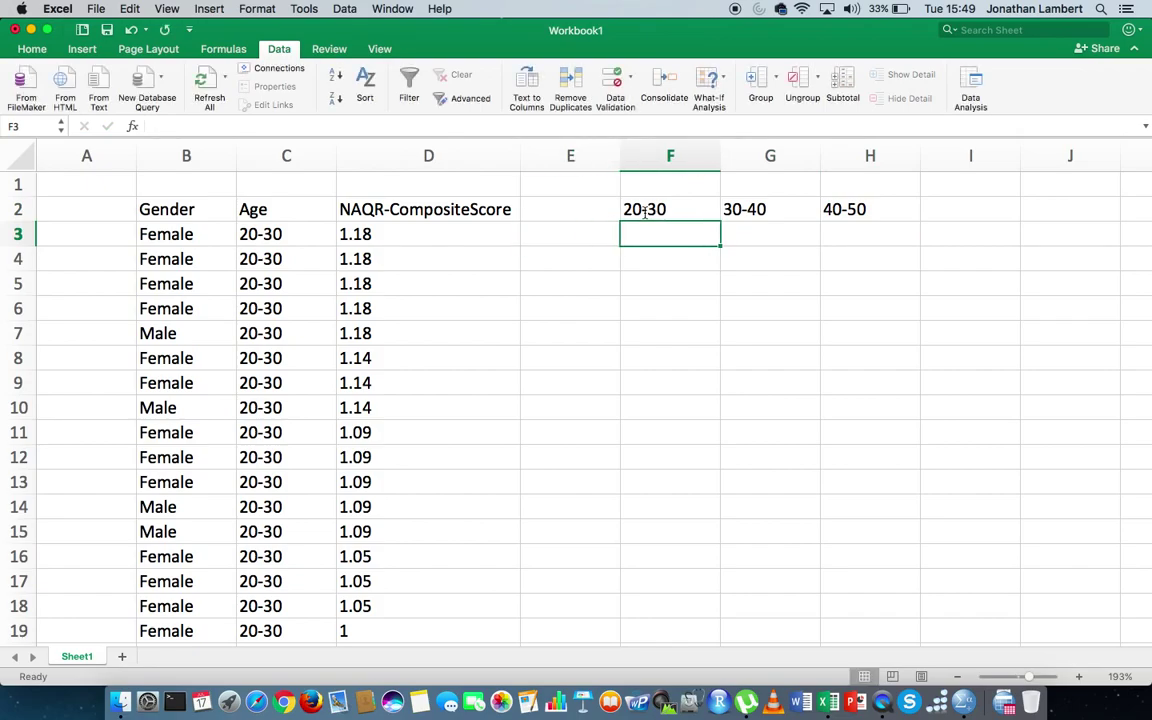
Step: Copy the composite scores of the 20-30 age group from D3:D22 into column F, starting at F3 under the 20-30 heading
left_click(382, 238)
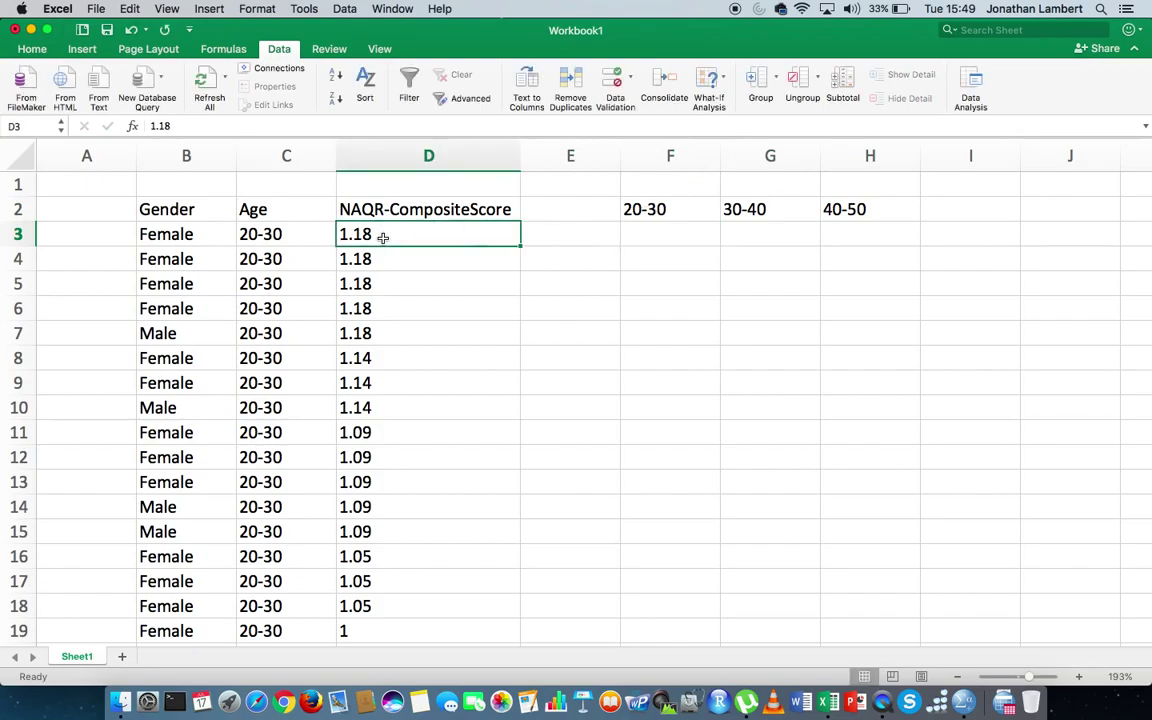
key("shift+Down")
key("shift+Down")
key("shift+Down")
key("shift+Down")
key("shift+Down")
key("shift+Down")
key("shift+Down")
key("shift+Down")
key("shift+Down")
key("shift+Down")
key("shift+Down")
key("shift+Down")
key("shift+Down")
key("shift+Down")
key("shift+Down")
key("shift+Down")
key("shift+Down")
key("shift+Down")
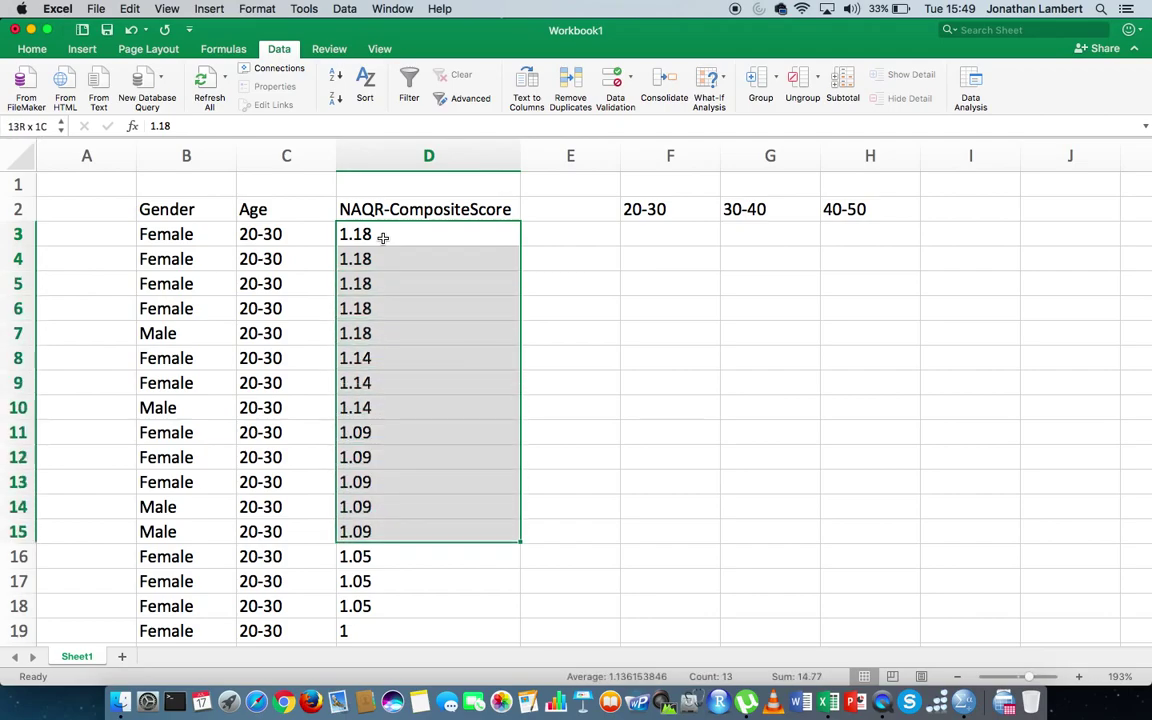
key("shift+Down")
key("shift+Down")
key("shift+Down")
key("shift+Down")
key("shift+Down")
key("shift+Down")
key("shift+Up")
key("shift+Up")
key("shift+Up")
key("shift+Up")
key("shift+Up")
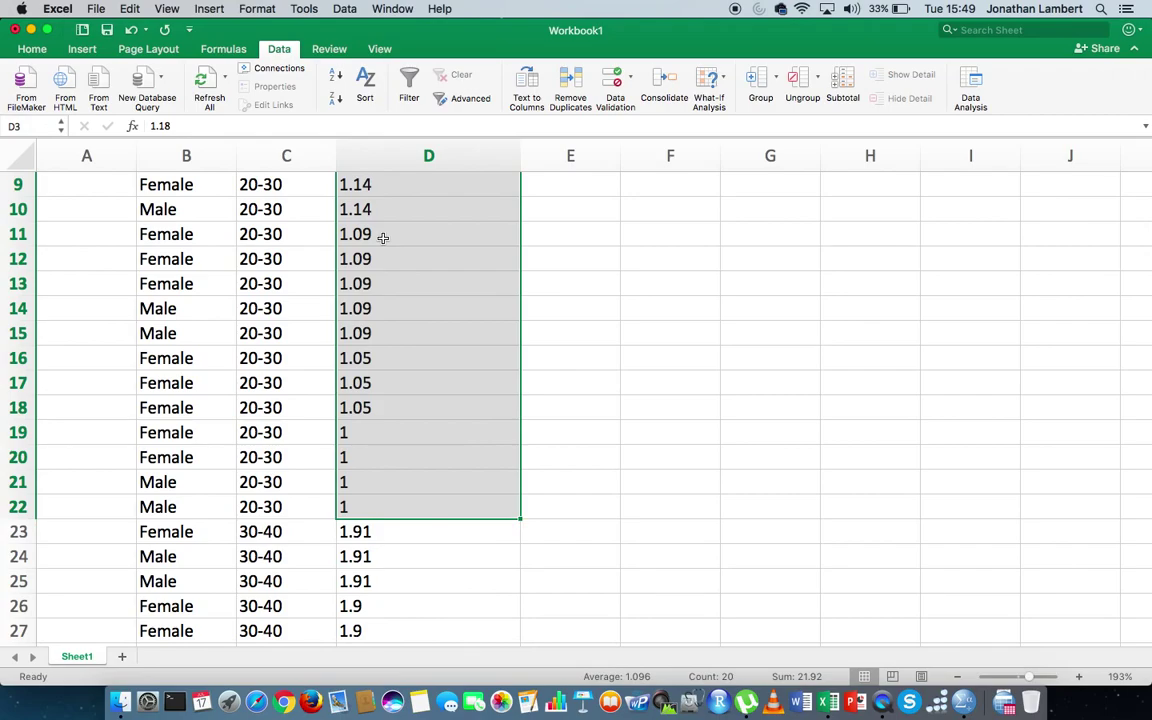
key("super+c")
scroll(537, 262, "up", 4)
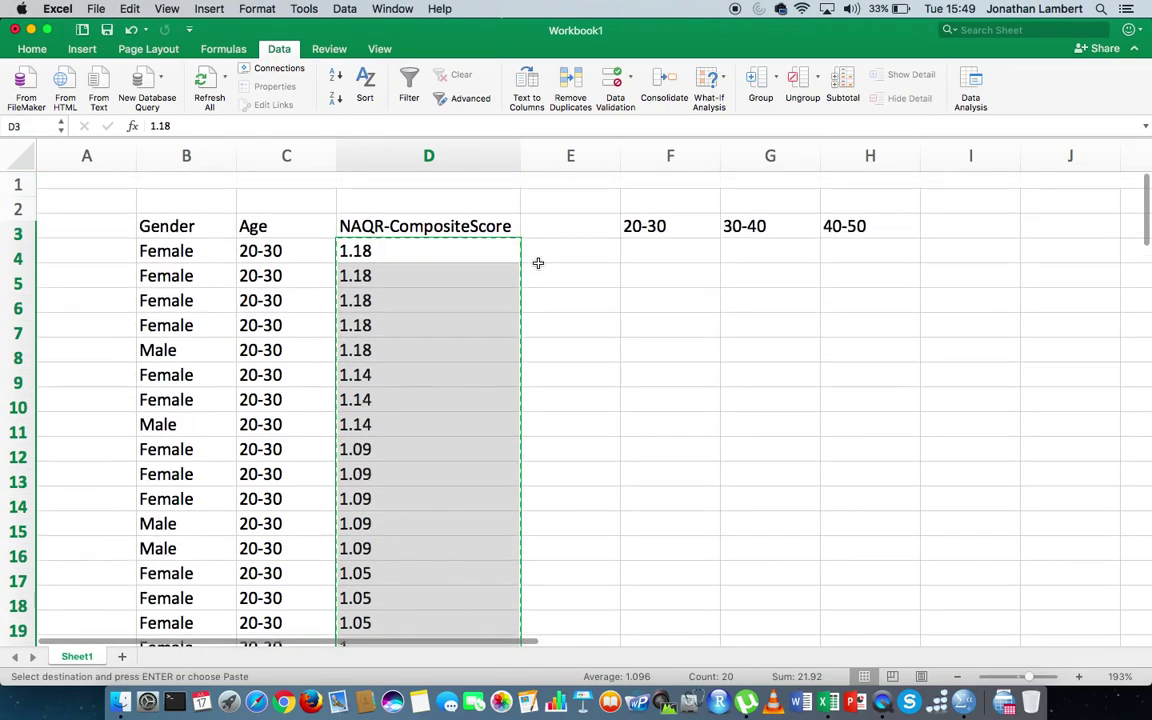
left_click(661, 237)
key("super+v")
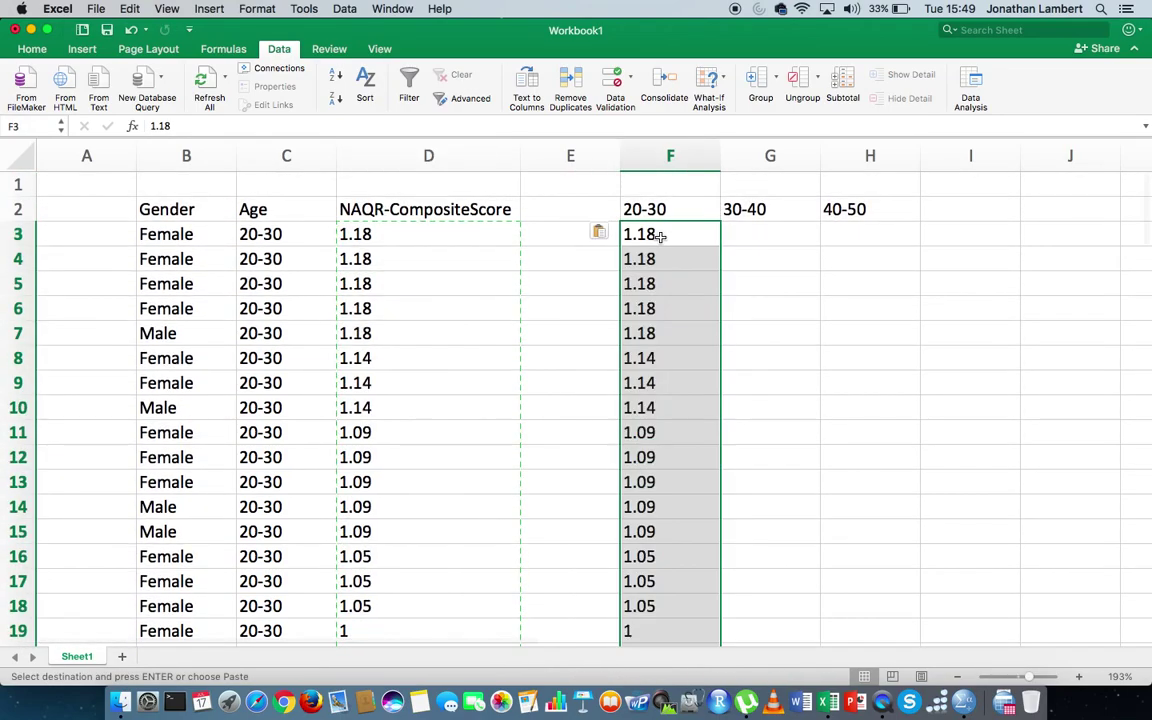
Step: Copy the composite scores of the 30-40 age group from D23:D66 into column G, starting at G3 under the 30-40 heading
scroll(398, 285, "down", 8)
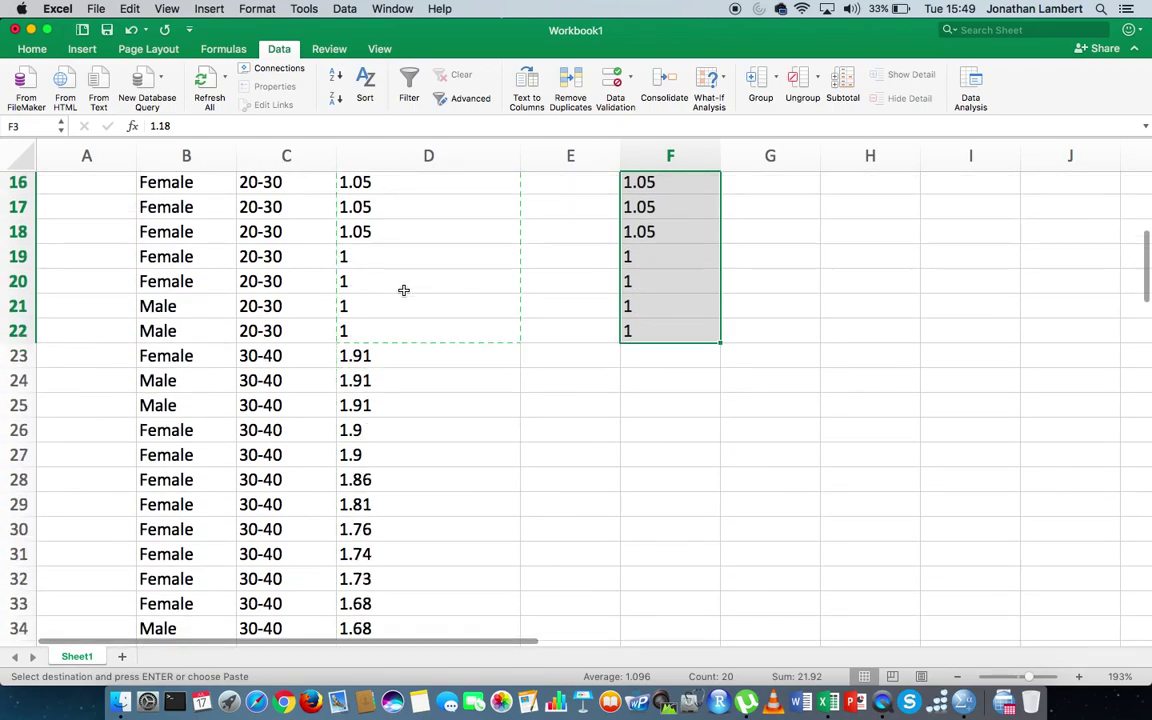
left_click(378, 290)
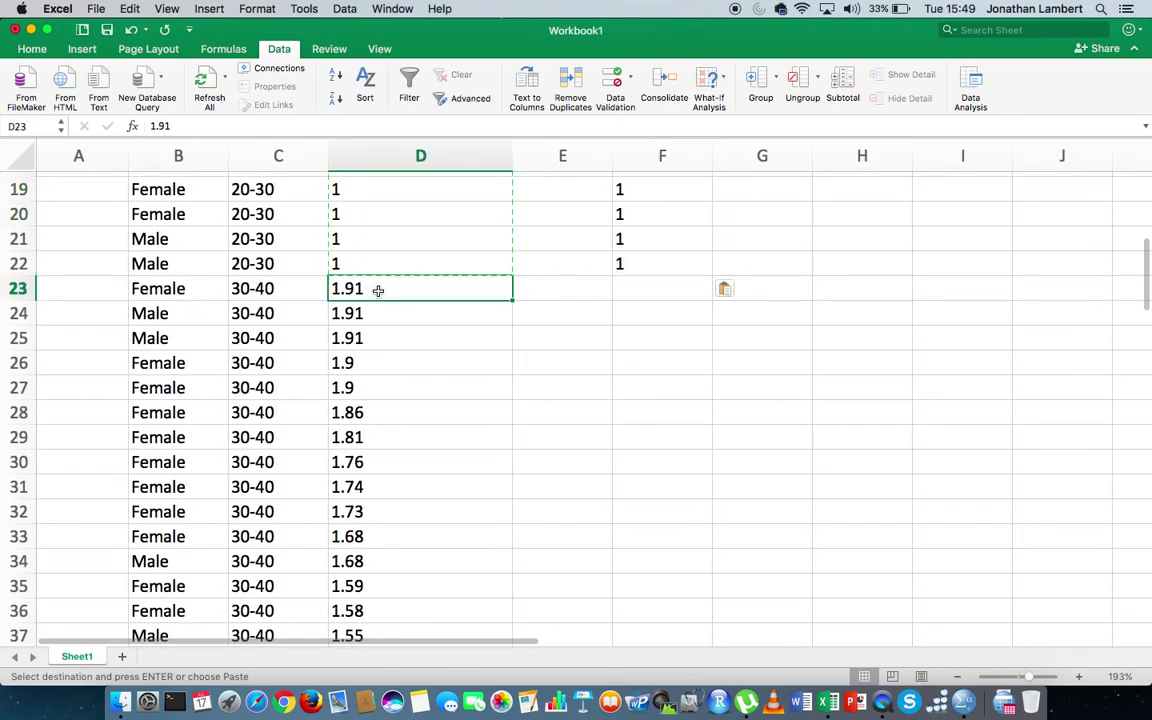
key("shift+Down")
key("shift+Down")
key("shift+Down")
key("shift+Down")
key("shift+Down")
key("shift+Down")
key("shift+Down")
key("shift+Down")
key("shift+Down")
key("shift+Down")
key("shift+Down")
key("shift+Down")
key("shift+Down")
key("shift+Down")
key("shift+Down")
key("shift+Down")
key("shift+Down")
key("shift+Down")
key("shift+Down")
key("shift+Down")
key("shift+Down")
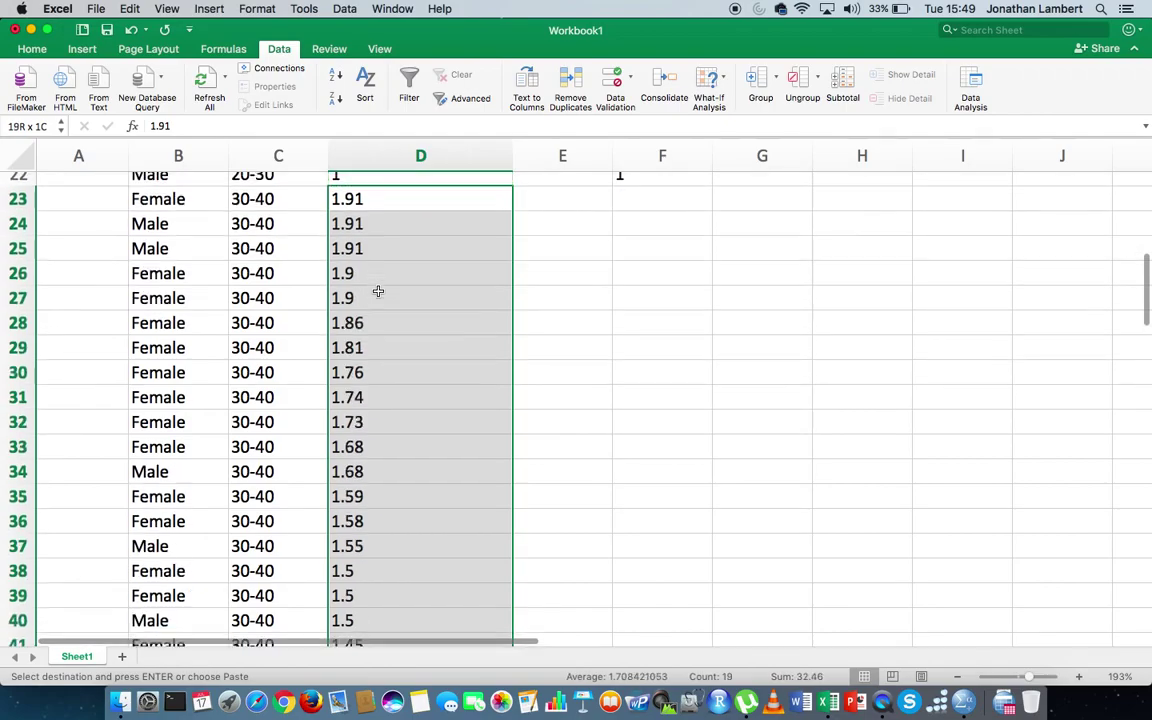
key("shift+Down")
key("shift+Down")
key("shift+Down")
key("shift+Down")
key("shift+Down")
key("shift+Down")
key("shift+Down")
key("shift+Down")
key("shift+Down")
key("shift+Down")
key("shift+Down")
key("shift+Down")
key("shift+Down")
key("shift+Down")
key("shift+Down")
key("shift+Down")
key("shift+Down")
key("shift+Down")
key("shift+Down")
key("shift+Down")
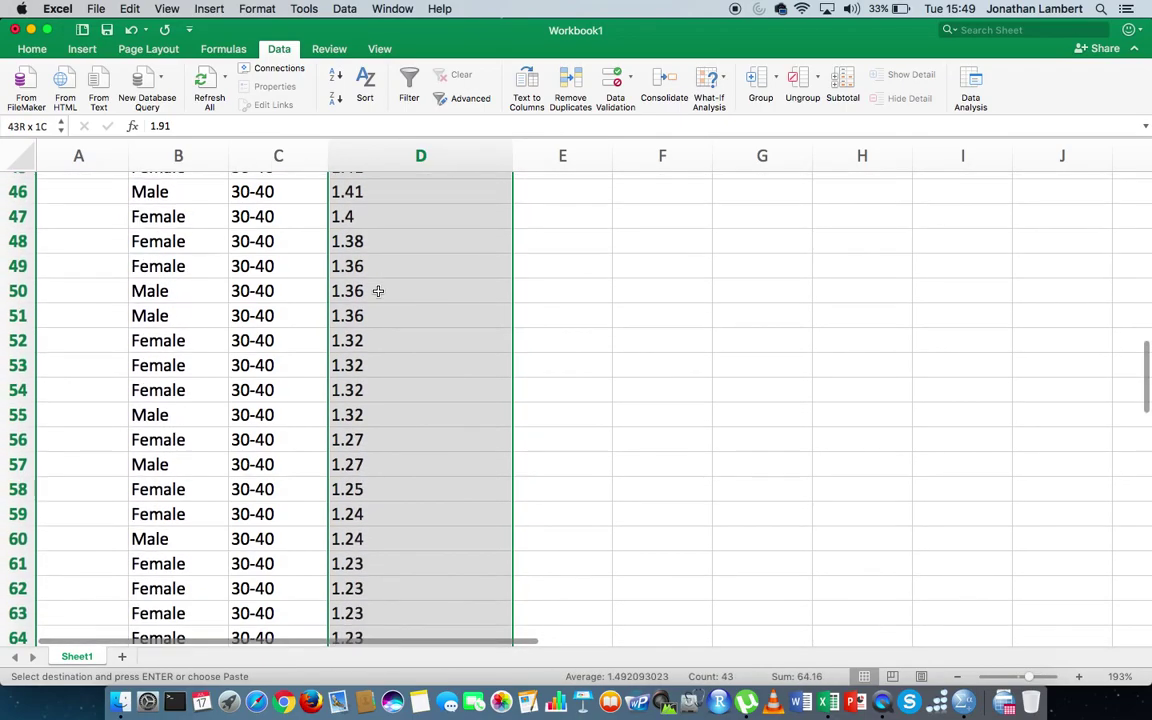
key("shift+Down")
key("shift+Down")
key("shift+Down")
key("shift+Up")
key("shift+Up")
key("shift+Up")
key("shift+Up")
key("shift+Up")
key("shift+Up")
key("shift+Up")
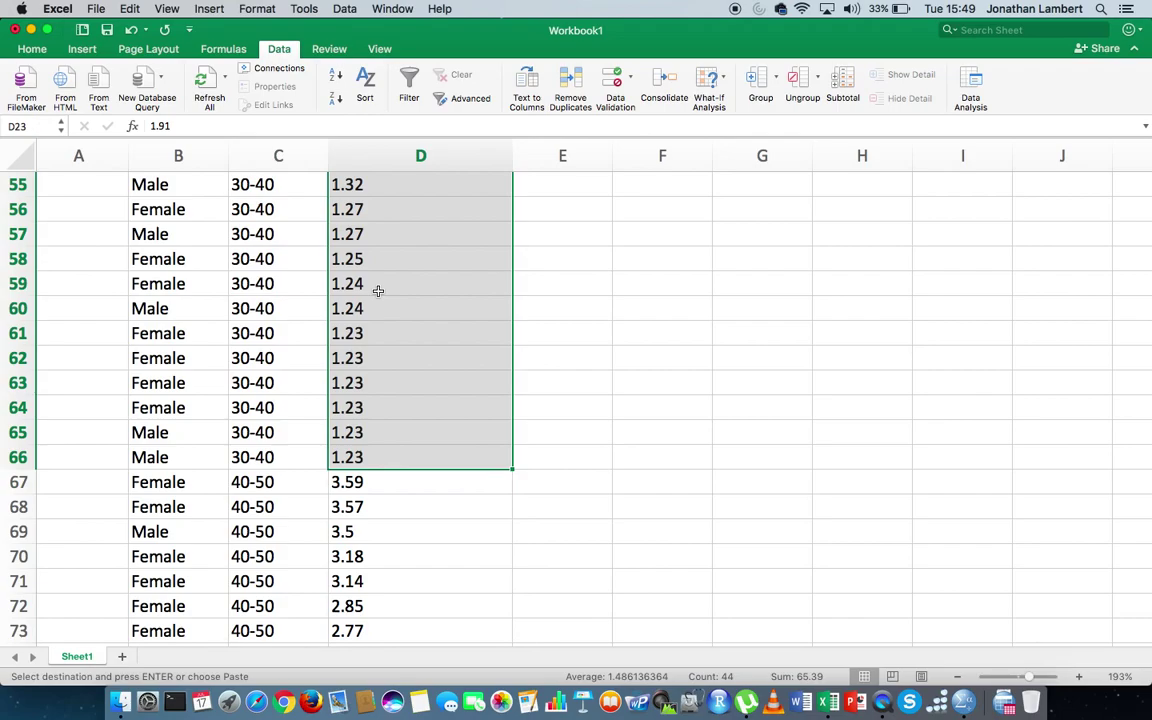
scroll(781, 266, "up", 15)
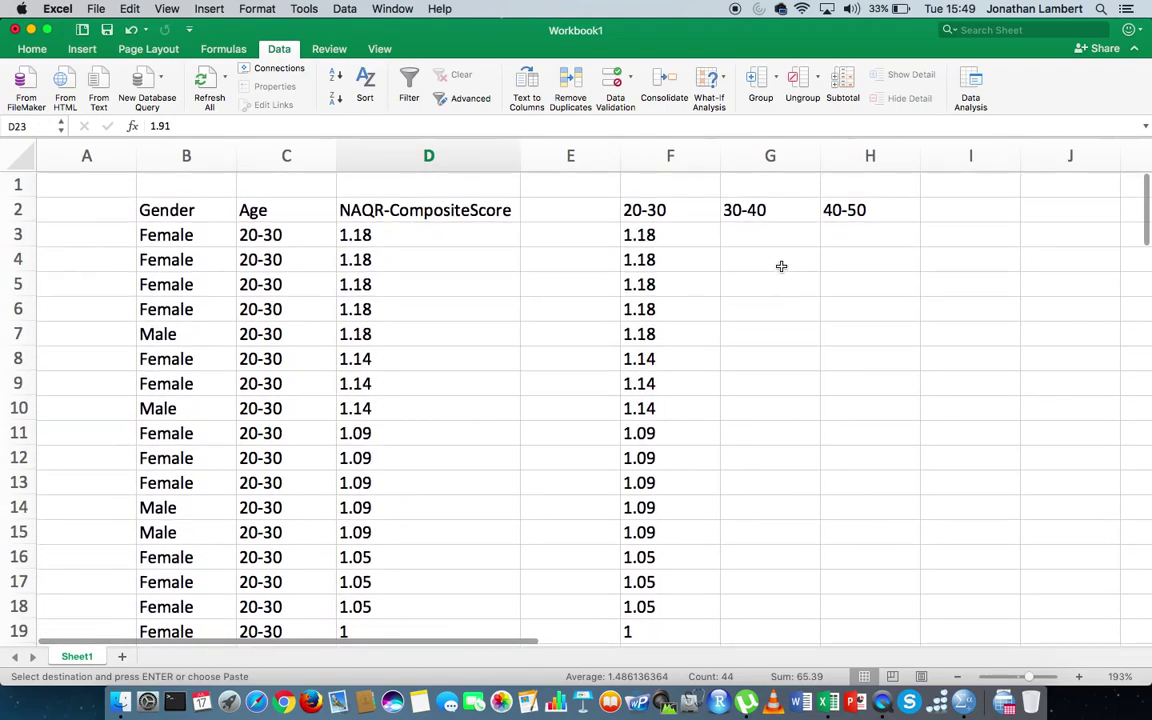
left_click(761, 234)
key("super+v")
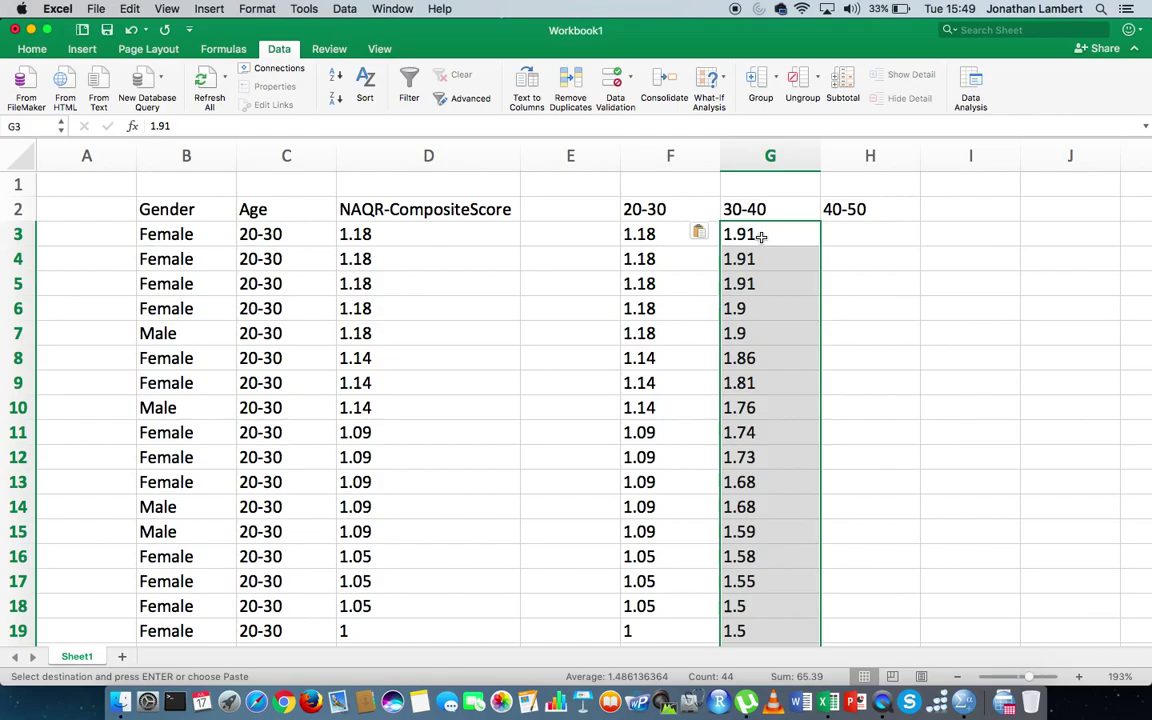
Step: Copy the composite scores of the 40-50 age group from D67:D84 into column H, starting at H3 under the 40-50 heading
scroll(416, 333, "down", 12)
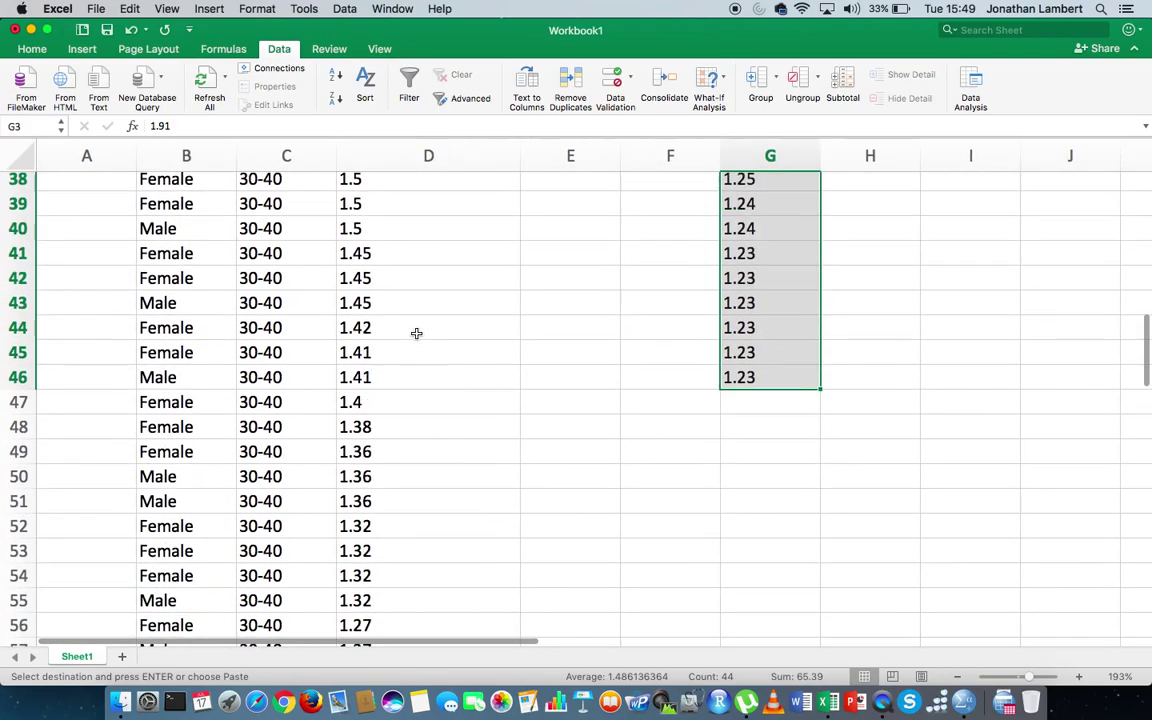
scroll(416, 333, "down", 7)
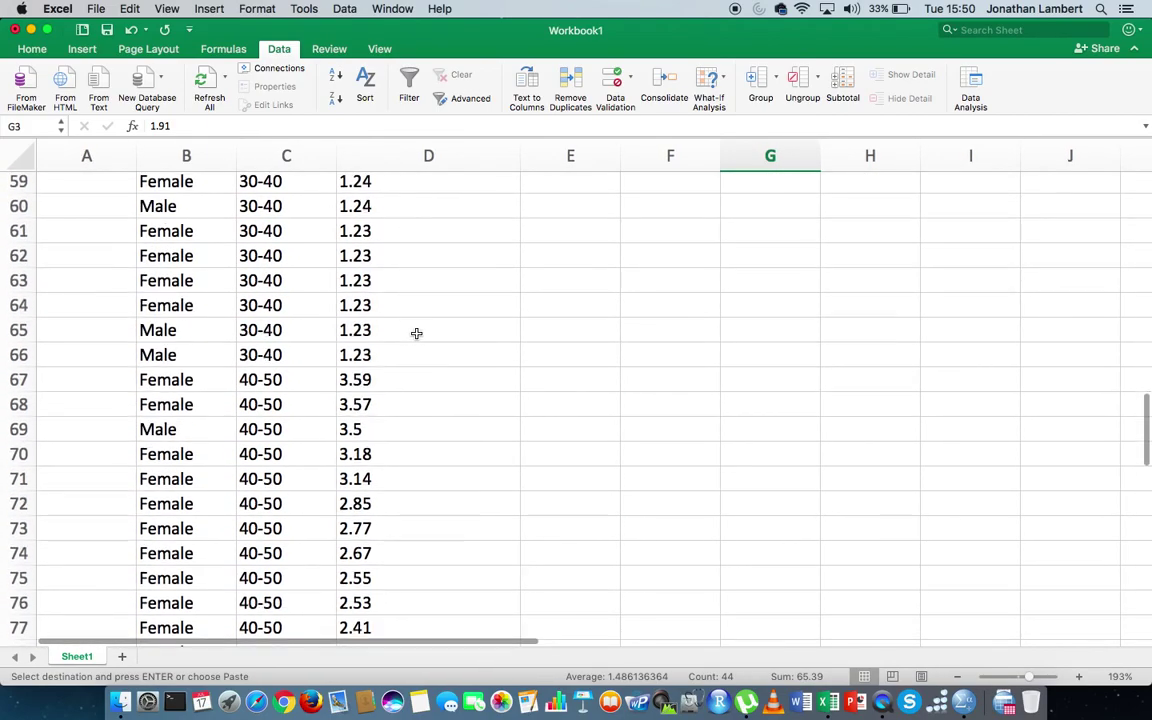
left_click_drag(378, 380, 378, 404)
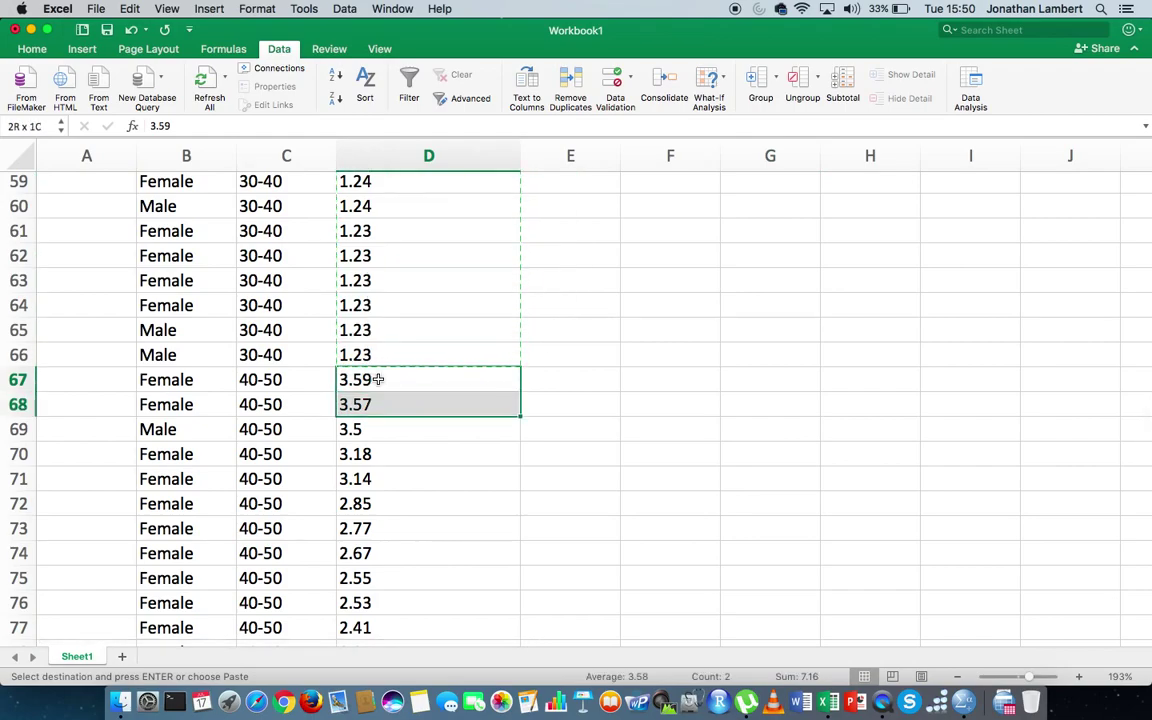
key("shift+Down")
key("shift+Down")
key("shift+Down")
key("shift+Down")
key("shift+Down")
key("shift+Down")
key("shift+Down")
key("shift+Down")
key("shift+Down")
key("shift+Down")
key("shift+Down")
key("shift+Down")
key("shift+Down")
key("shift+Down")
key("shift+Down")
key("shift+Down")
key("shift+Down")
key("shift+Down")
key("super+c")
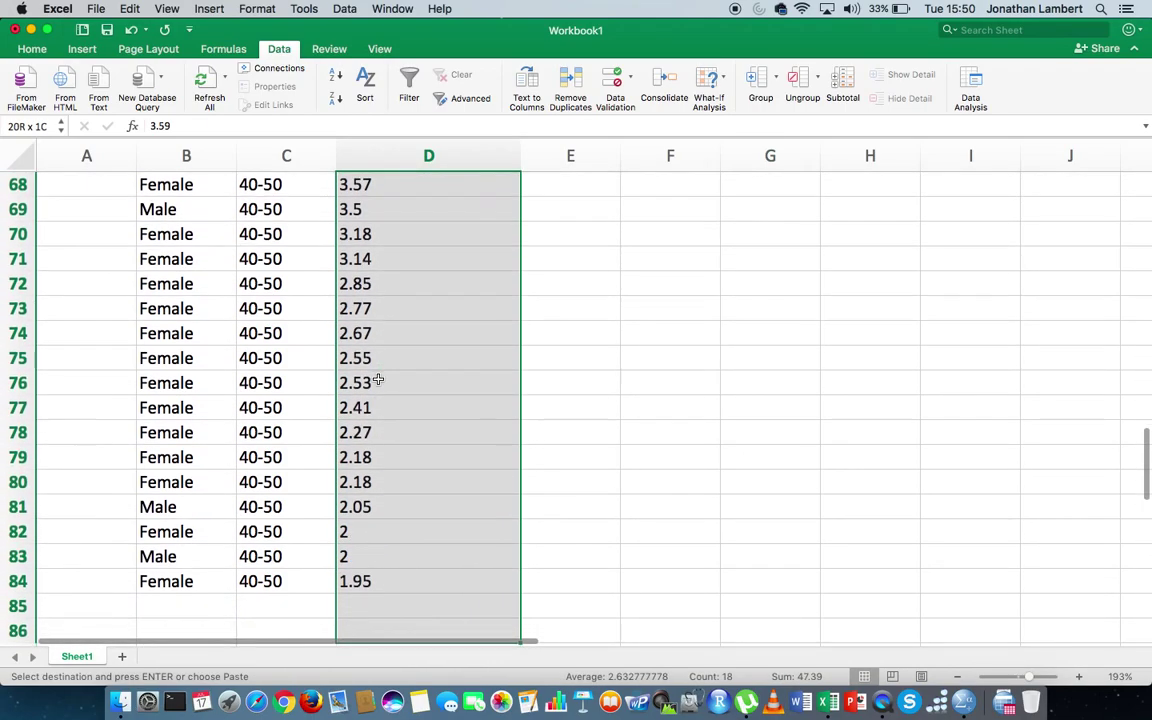
key("shift+Up")
key("shift+Up")
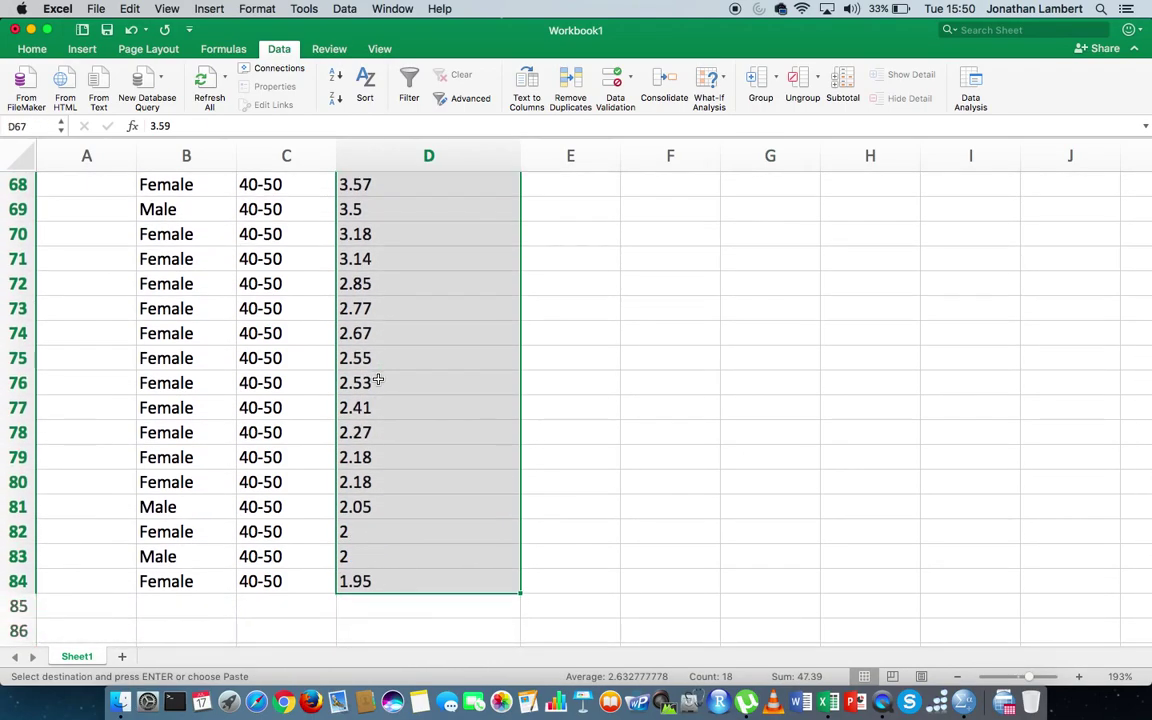
scroll(679, 419, "up", 15)
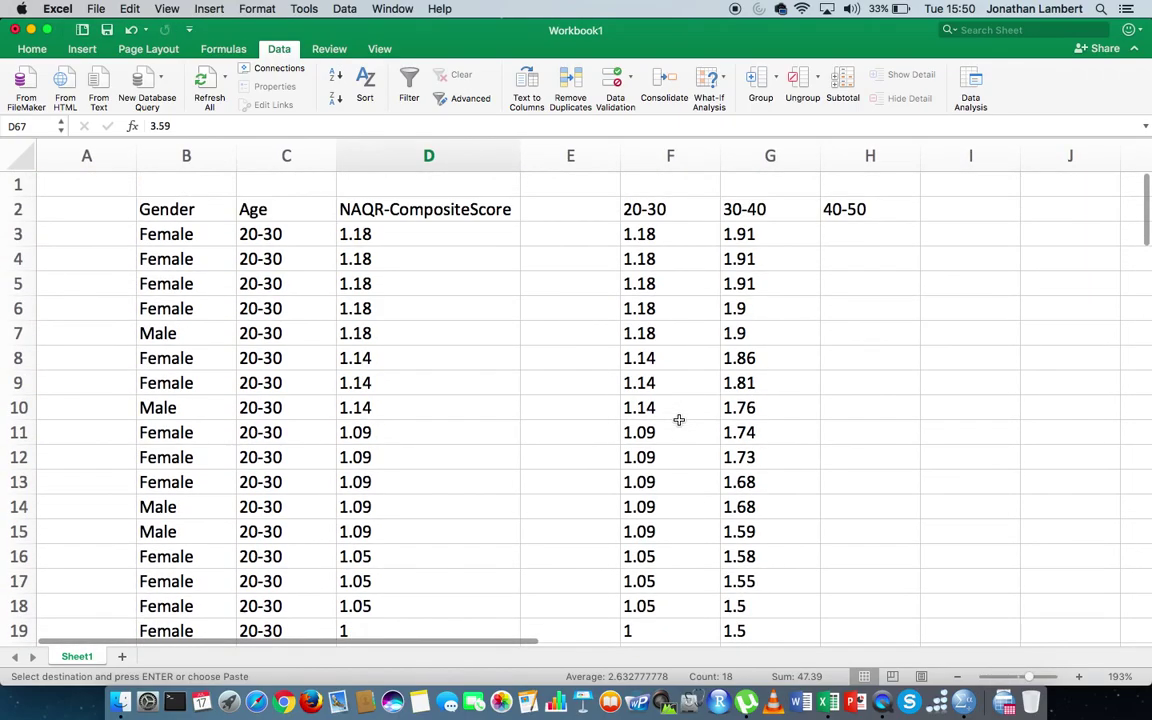
left_click(860, 236)
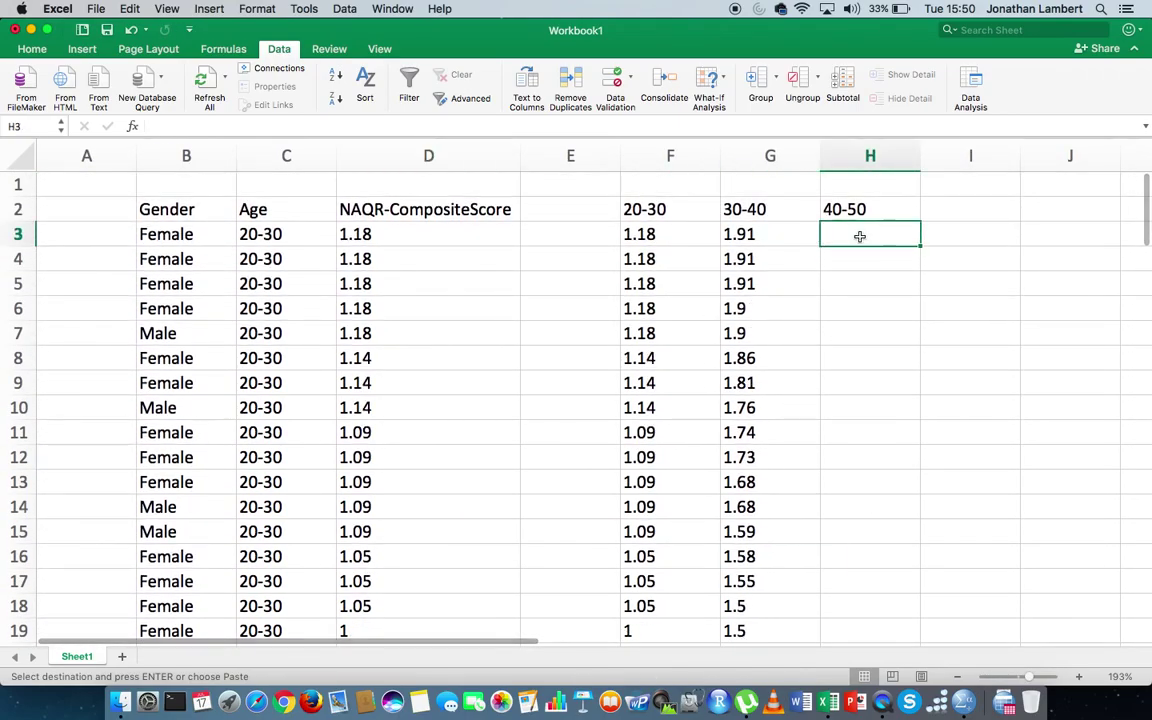
key("super+v")
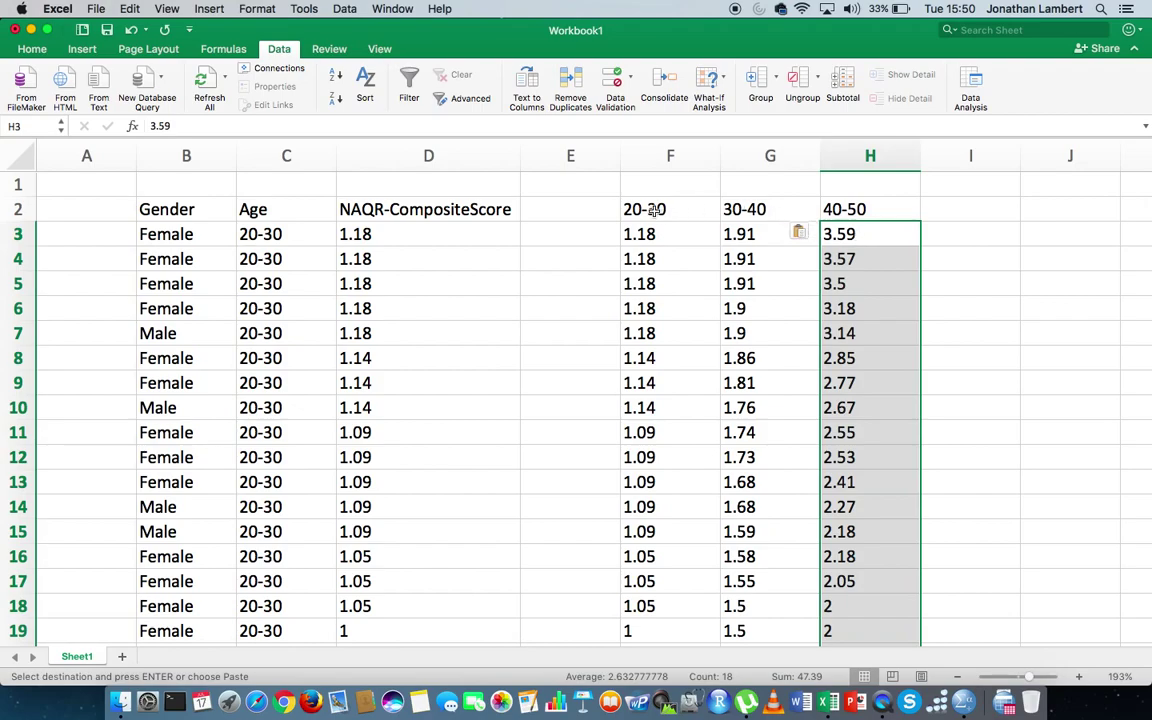
Step: Review the 20-30, 30-40 and 40-50 headings and the first composite scores beneath them in columns F to H
left_click(653, 210)
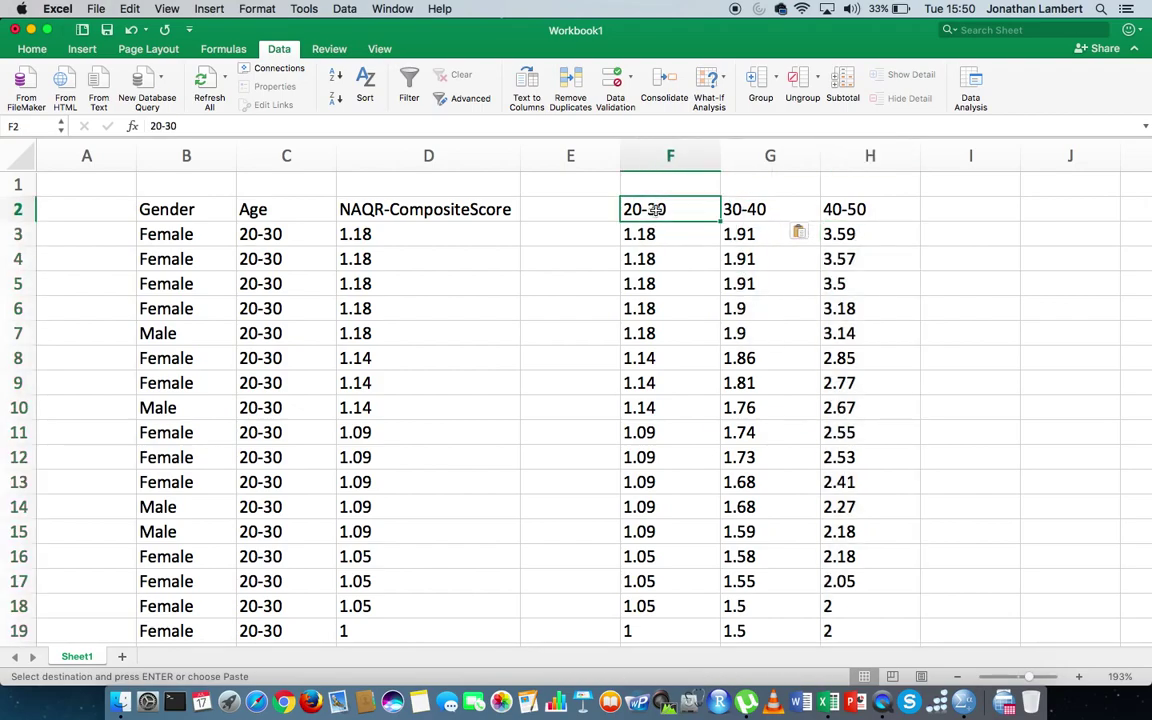
key("Right")
key("Right")
key("Left")
key("Left")
key("Down")
key("Down")
key("Down")
key("Down")
key("Up")
key("Up")
key("Up")
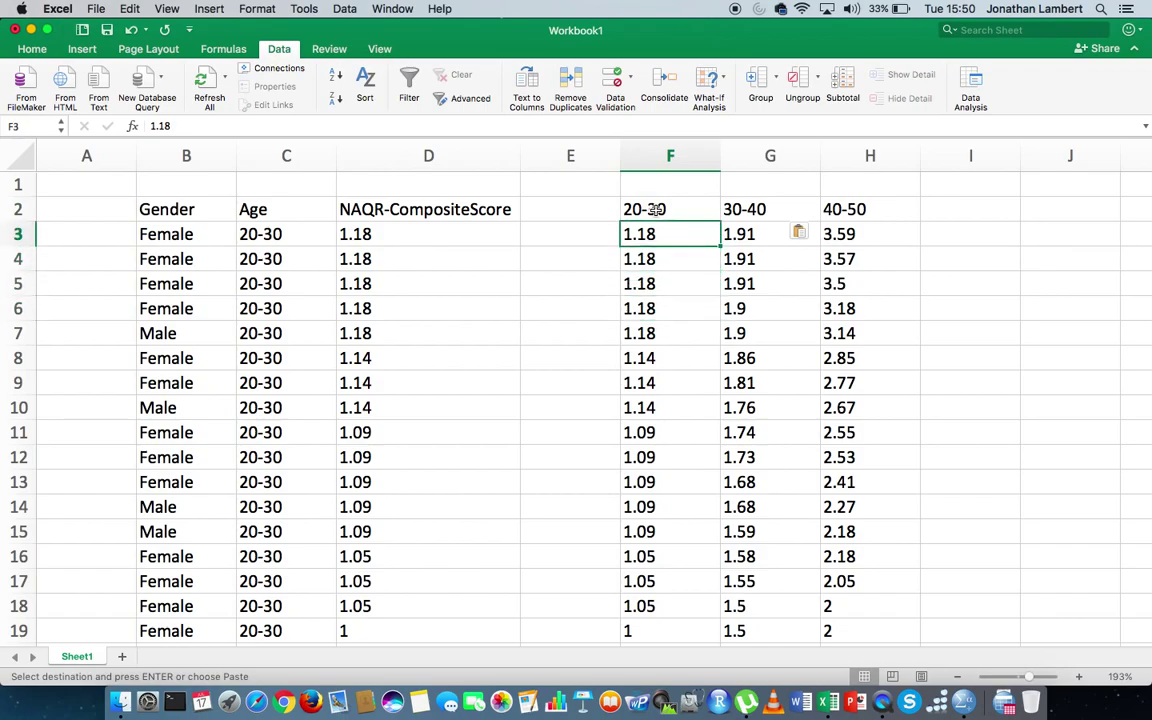
key("Up")
key("Down")
key("Up")
key("Right")
key("Right")
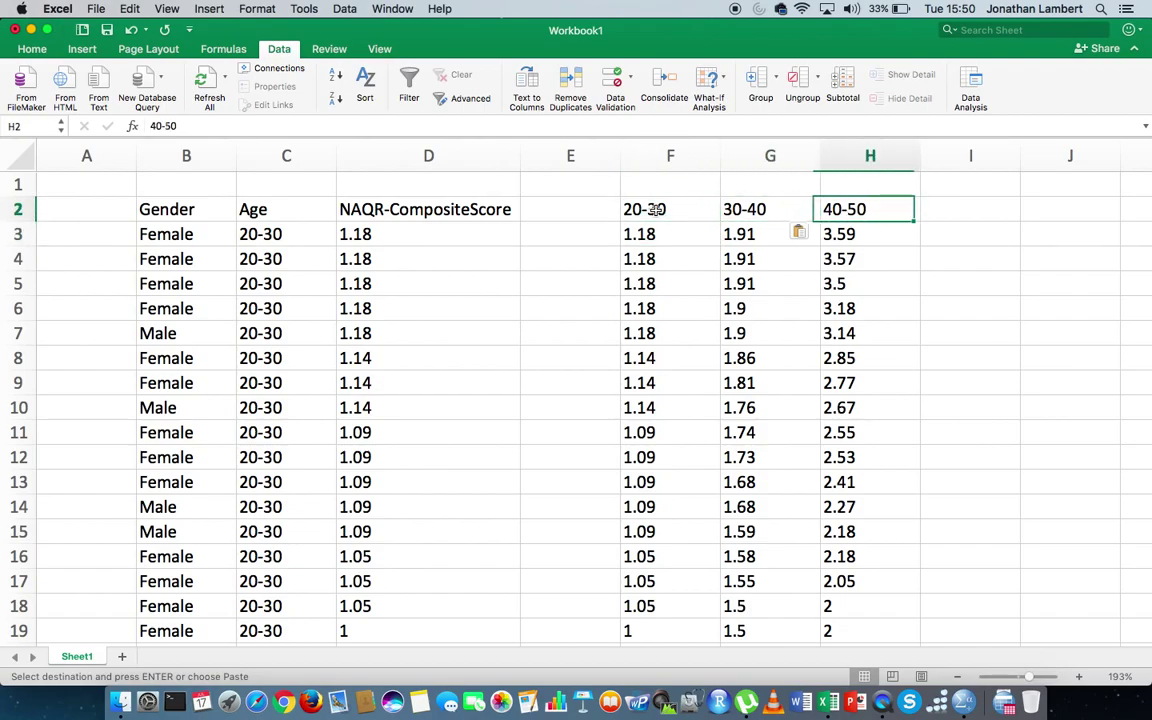
key("Down")
key("Left")
key("Left")
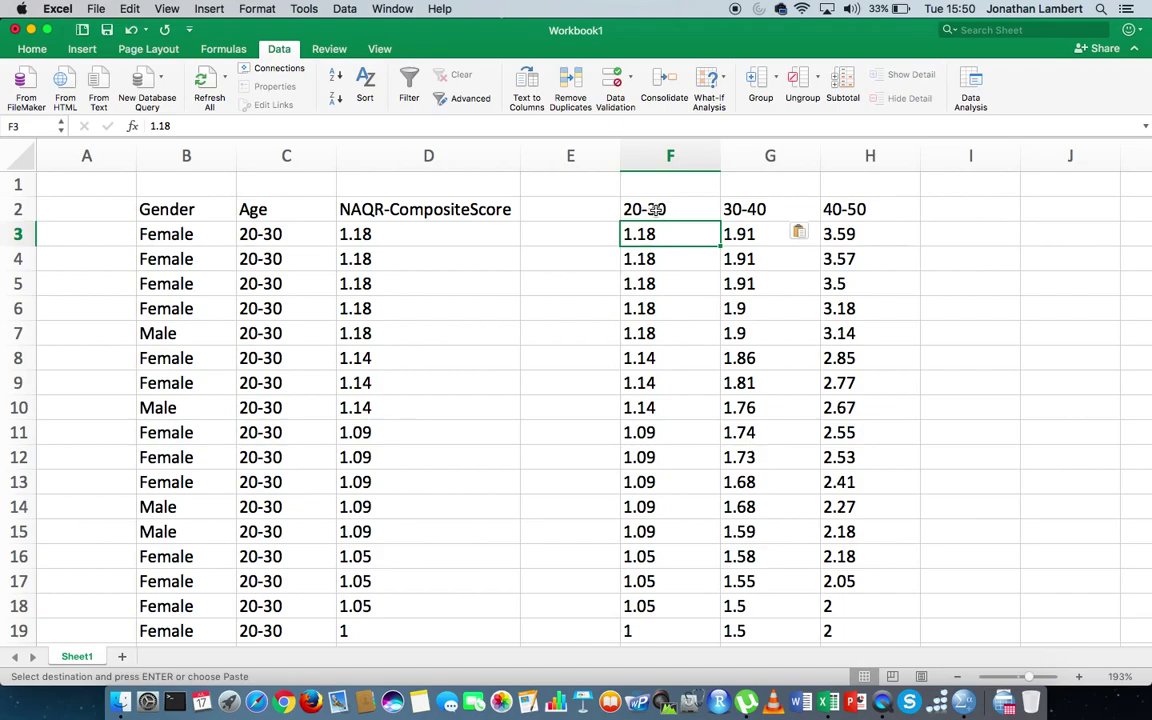
left_click(655, 209)
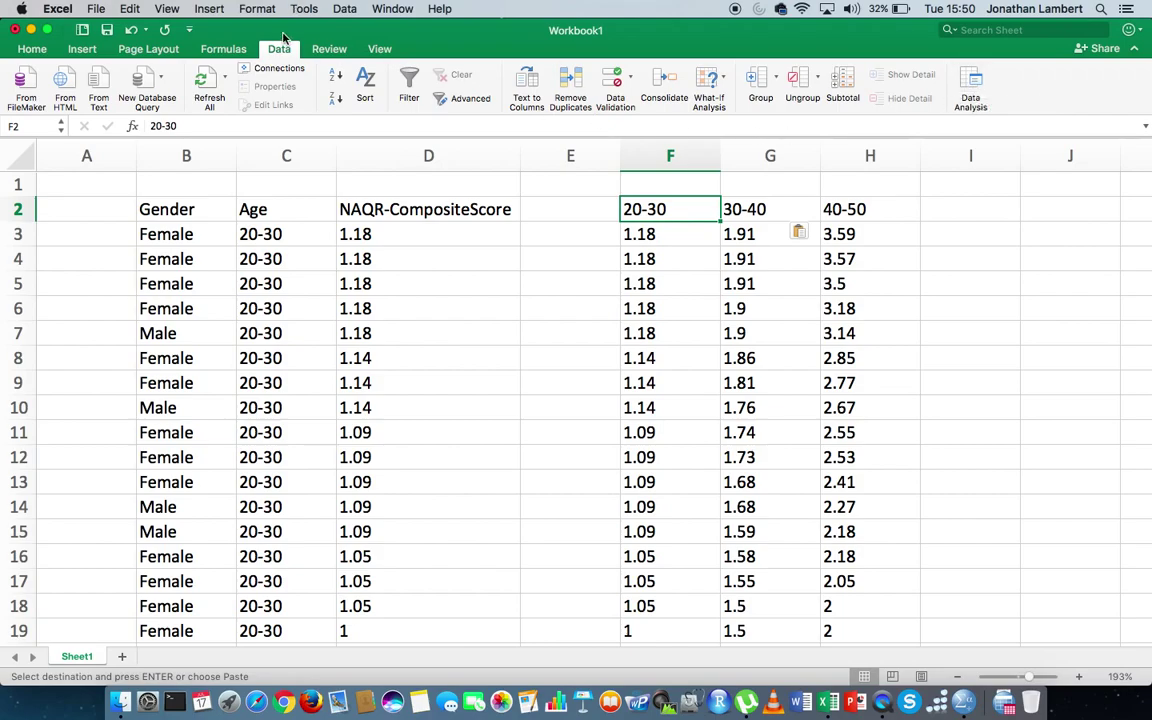
Step: Choose Anova: Single Factor from the data analysis tools and open its settings
left_click(324, 48)
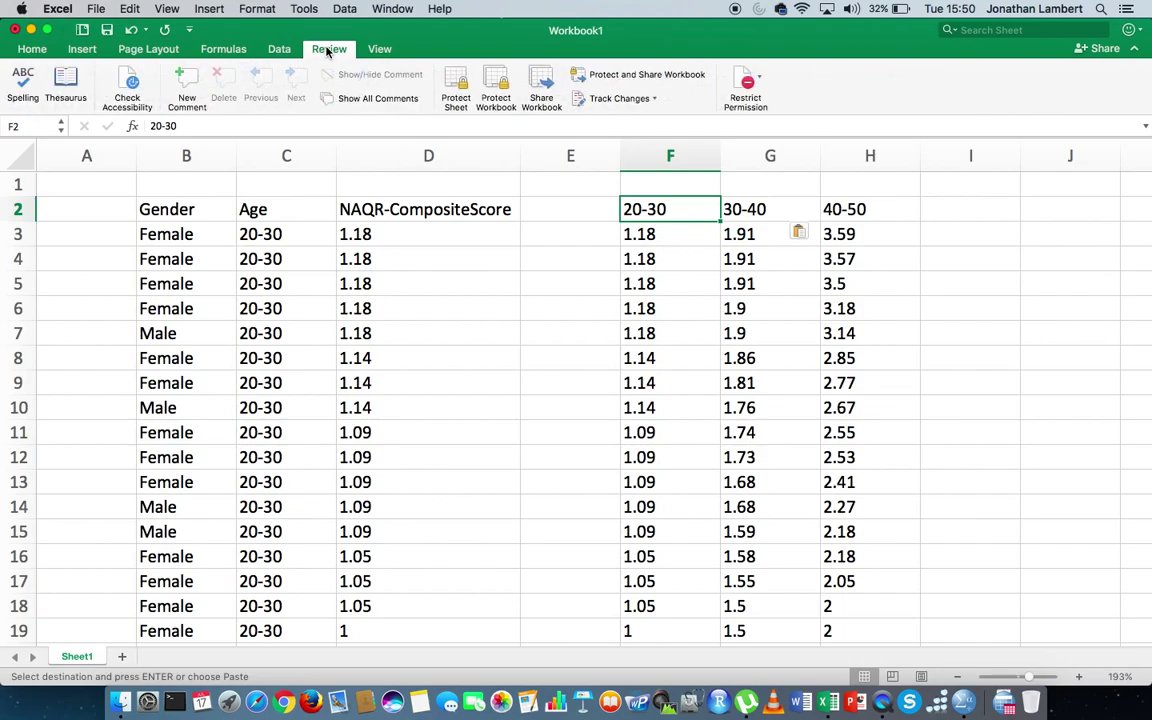
left_click(280, 52)
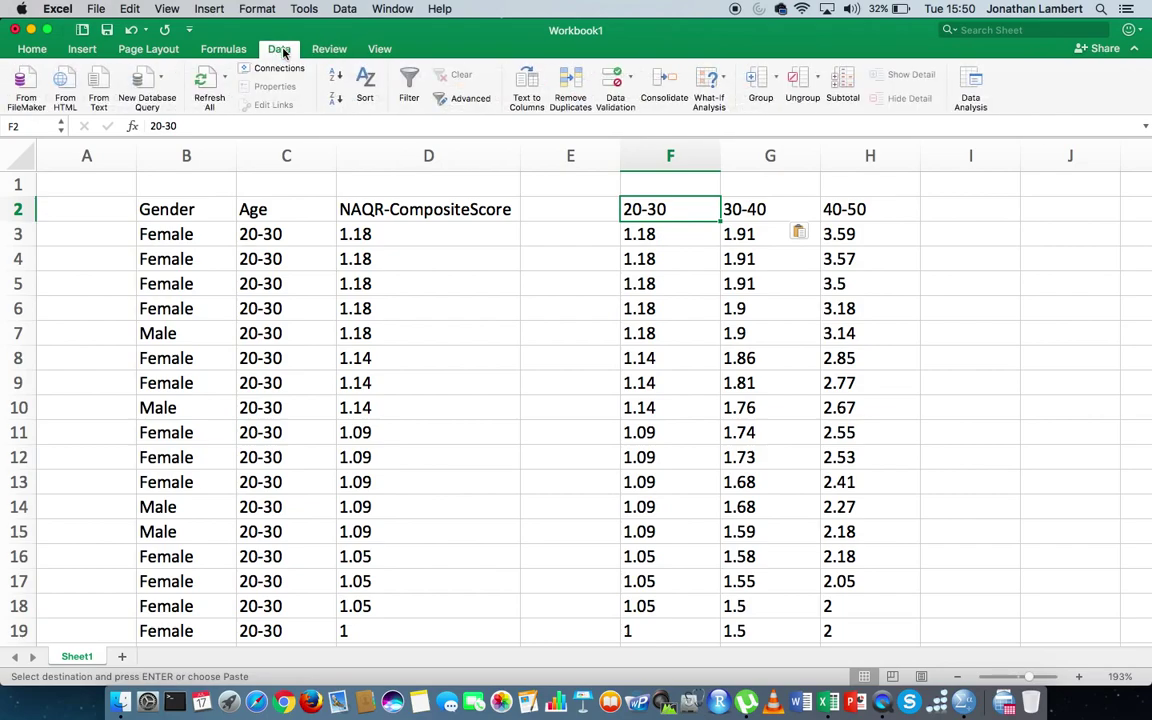
left_click(973, 82)
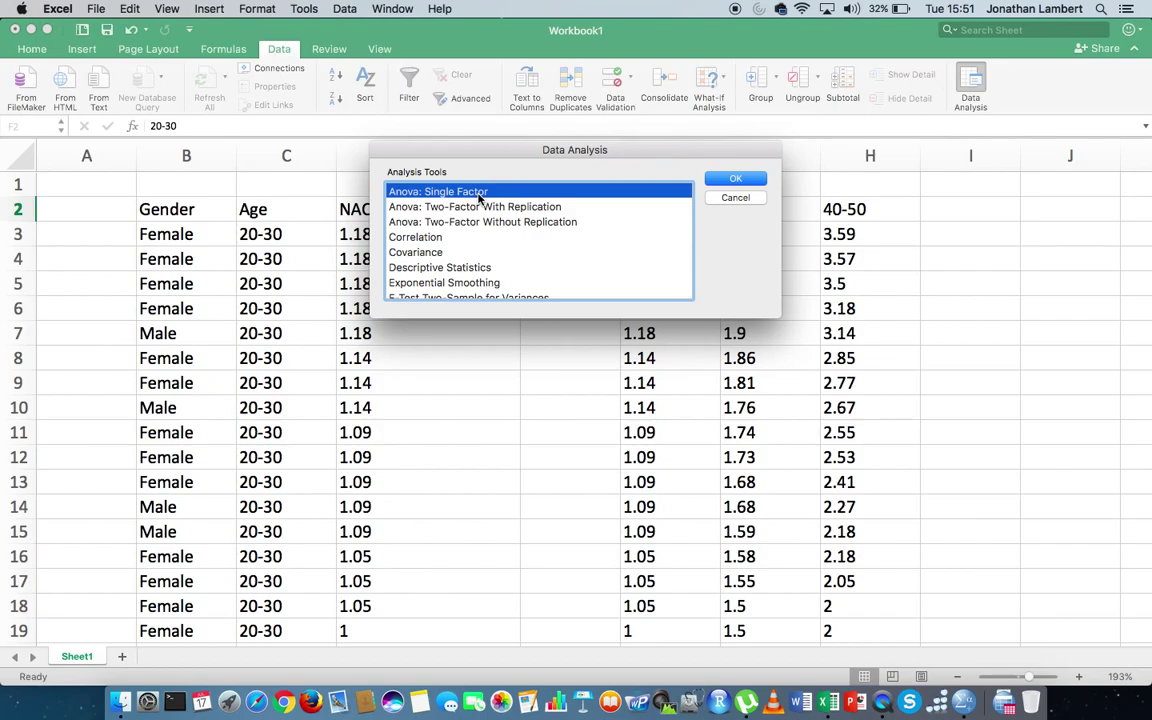
left_click(735, 179)
Step: Set the Anova input range to F2:H46, covering the three age-group columns with their headings
key("BackSpace")
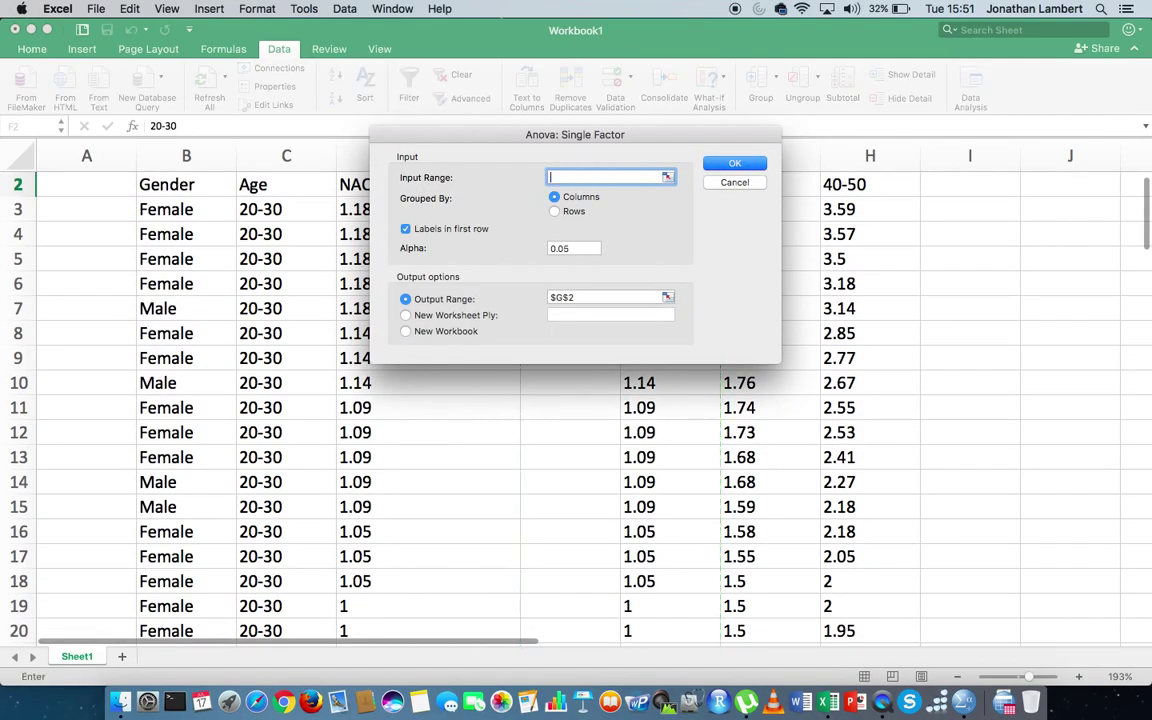
left_click_drag(522, 136, 297, 190)
scroll(605, 270, "up", 1)
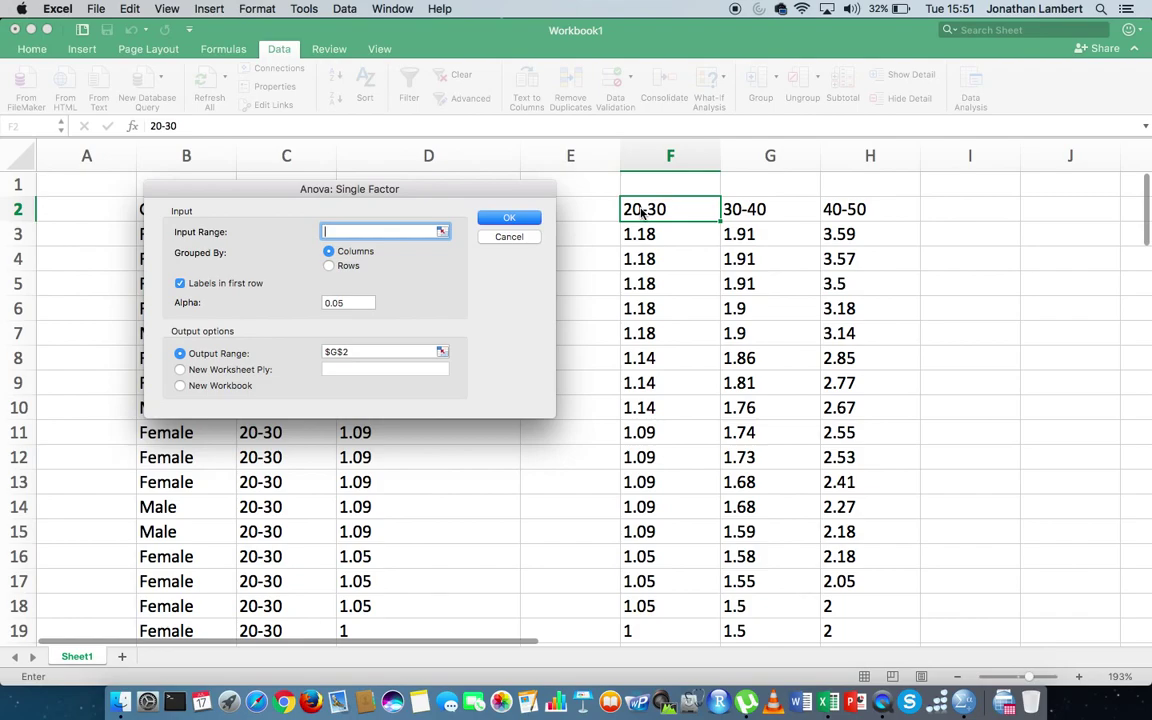
left_click(643, 212)
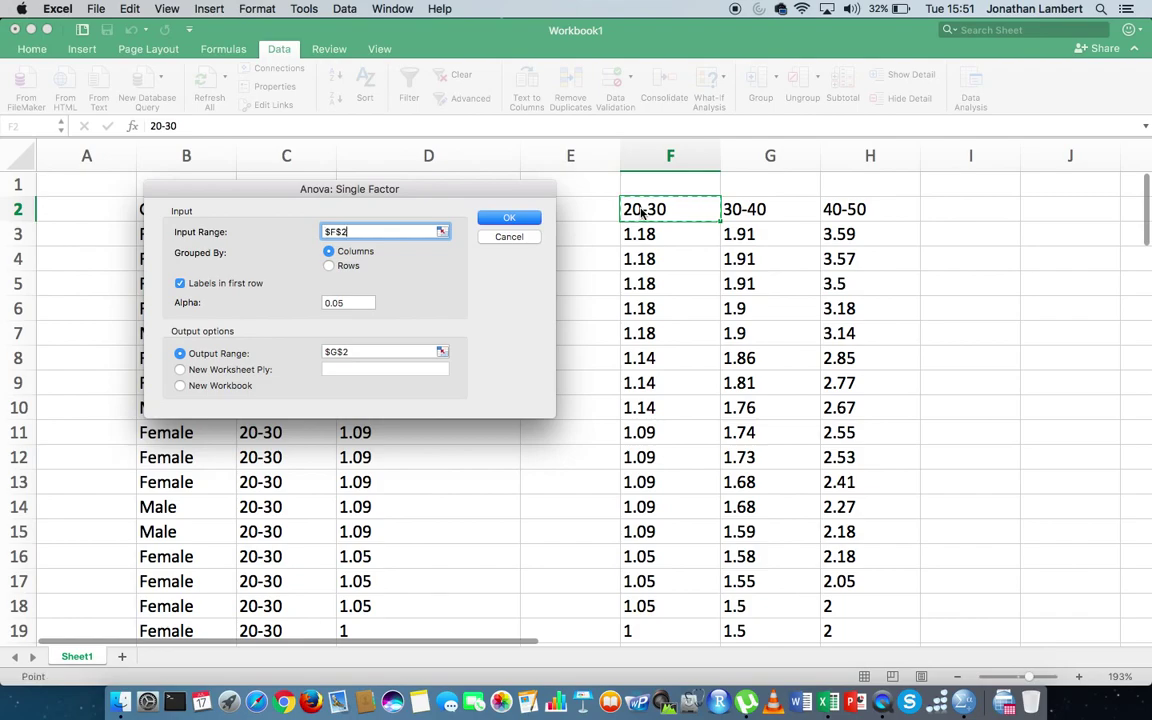
key("shift+Right")
key("shift+Right")
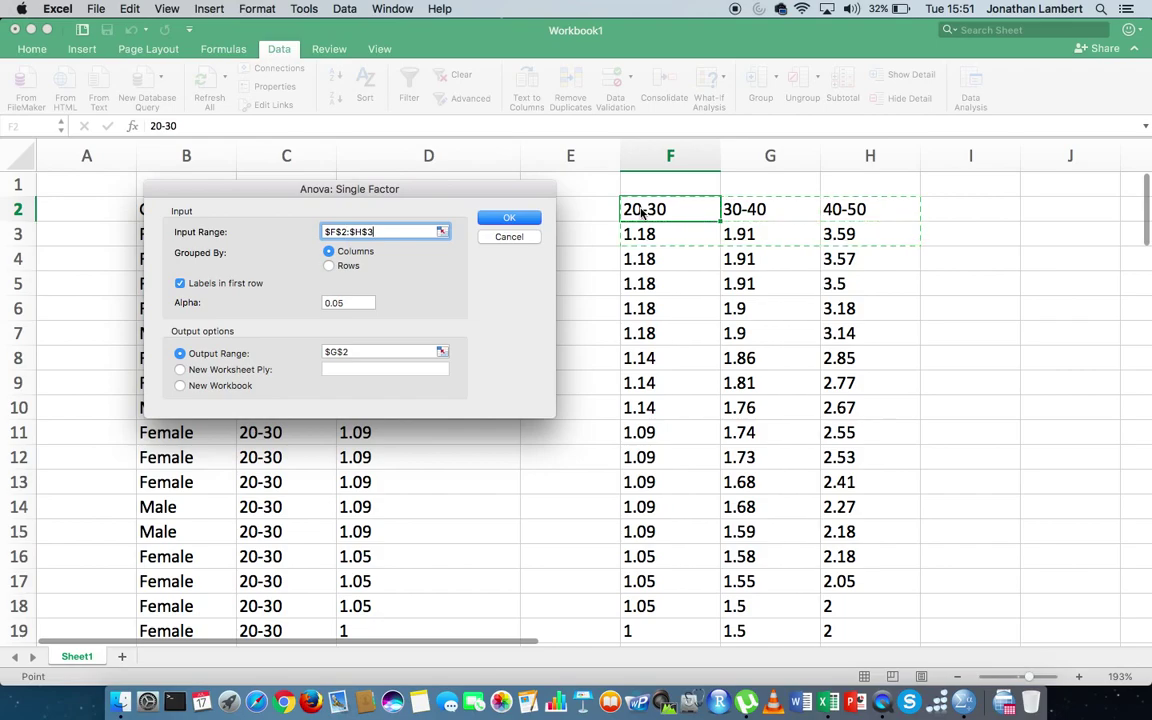
key("shift+Down")
key("shift+Down")
key("shift+Down")
key("shift+Down")
key("shift+Down")
key("shift+Down")
key("shift+Down")
key("shift+Down")
key("shift+Down")
key("shift+Down")
key("shift+Down")
key("shift+Down")
key("shift+Down")
key("shift+Down")
key("shift+Down")
key("shift+Down")
key("shift+Down")
key("shift+Down")
key("shift+Down")
key("shift+Down")
key("shift+Down")
key("shift+Down")
key("shift+Down")
key("shift+Down")
key("shift+Down")
key("shift+Down")
key("shift+Down")
key("shift+Down")
key("shift+Down")
key("shift+Down")
key("shift+Down")
key("shift+Down")
key("shift+Down")
key("shift+Down")
key("shift+Down")
key("shift+Down")
key("shift+Down")
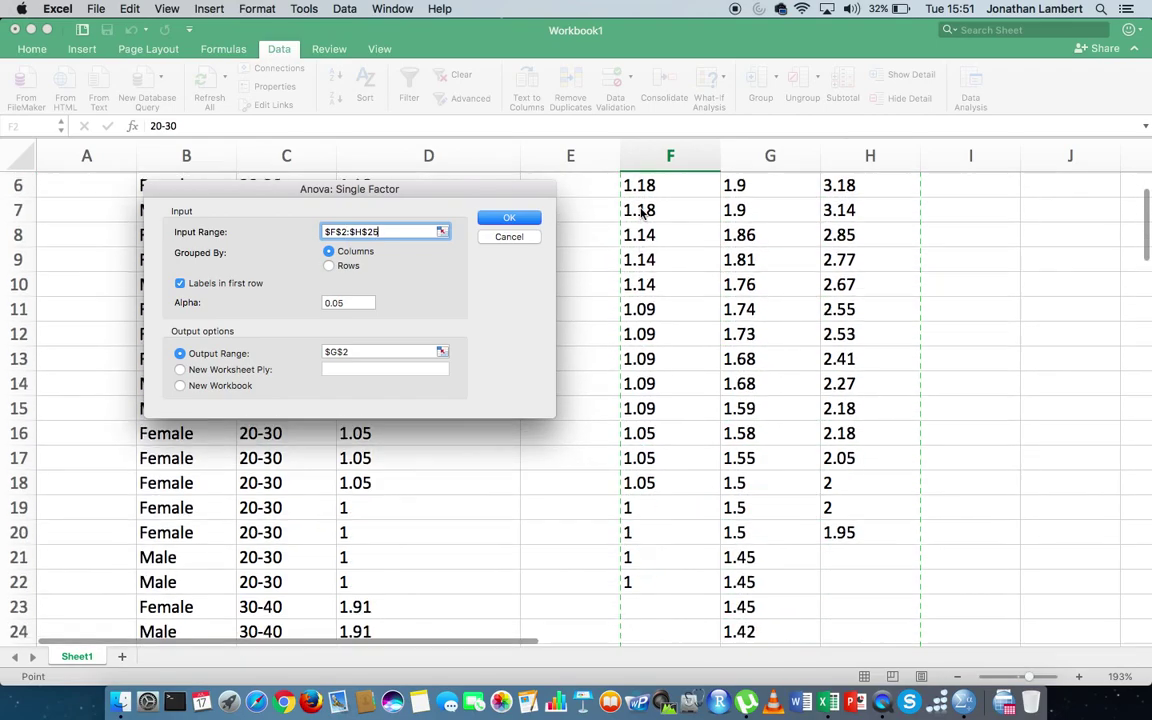
key("shift+Down")
key("shift+Down")
key("shift+Down")
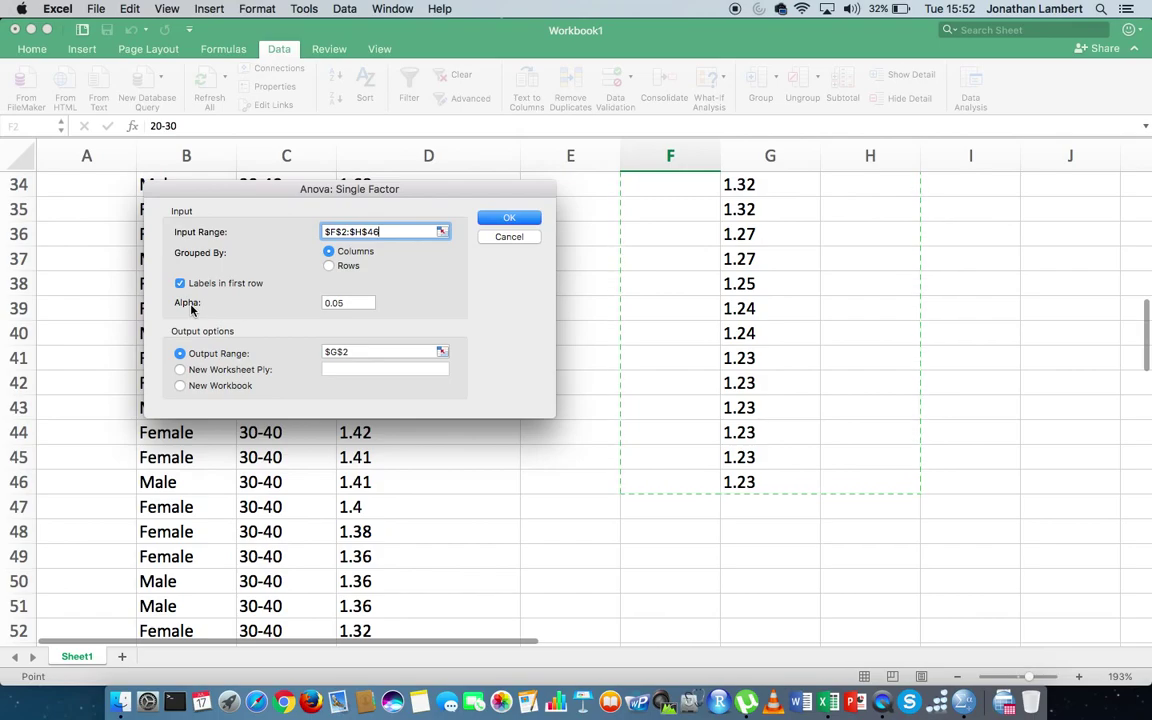
Step: Set the Anova output range to cell J2, beside the age-group columns, replacing the existing output reference
left_click(362, 352)
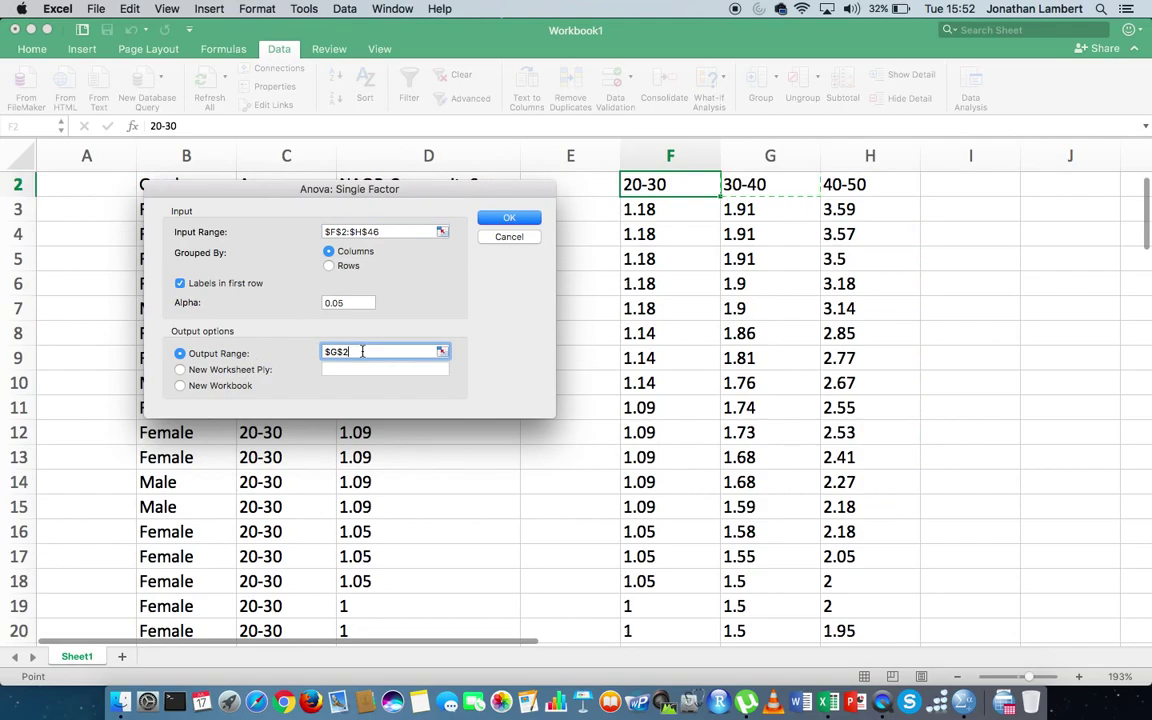
key("BackSpace")
key("BackSpace")
key("BackSpace")
key("BackSpace")
scroll(650, 358, "up", 1)
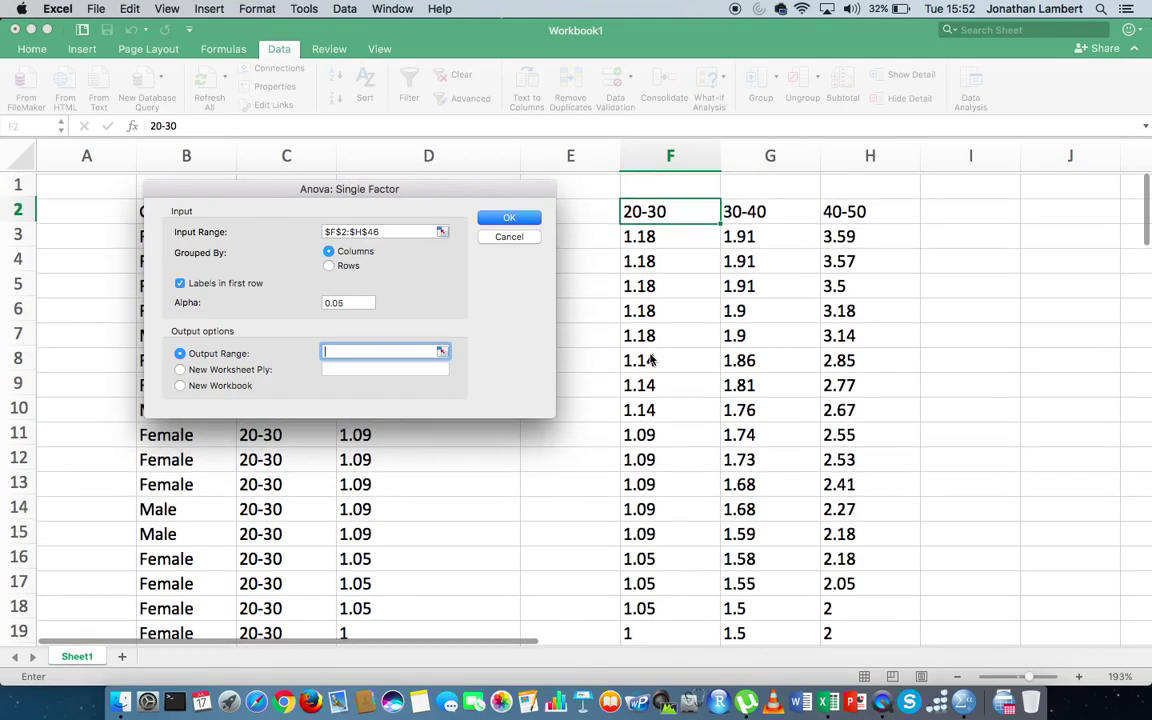
left_click(1048, 215)
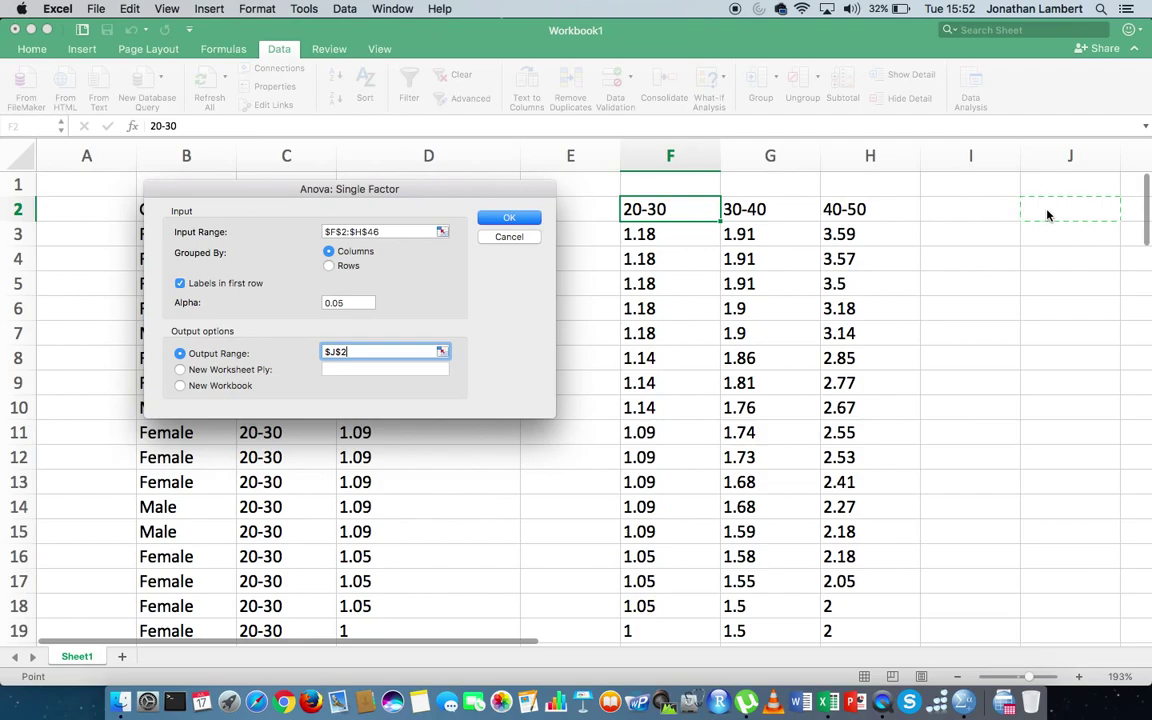